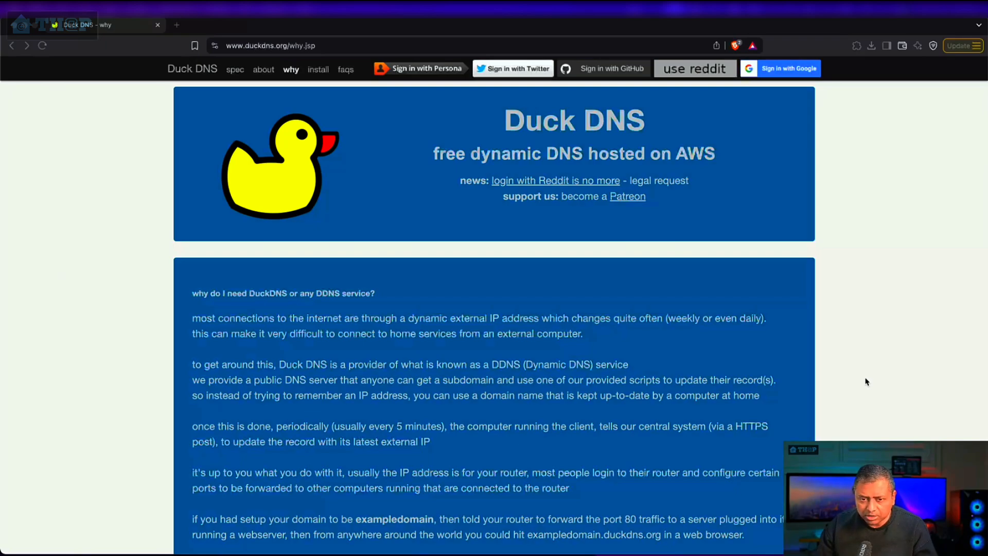
Step: Examine the Duck DNS explanation of dynamic DNS and its linux cron installation instructions
{"action": "scroll", "coordinate": [677, 368], "scroll_direction": "down", "scroll_amount": 3}
{"action": "scroll", "coordinate": [676, 370], "scroll_direction": "up", "scroll_amount": 3}
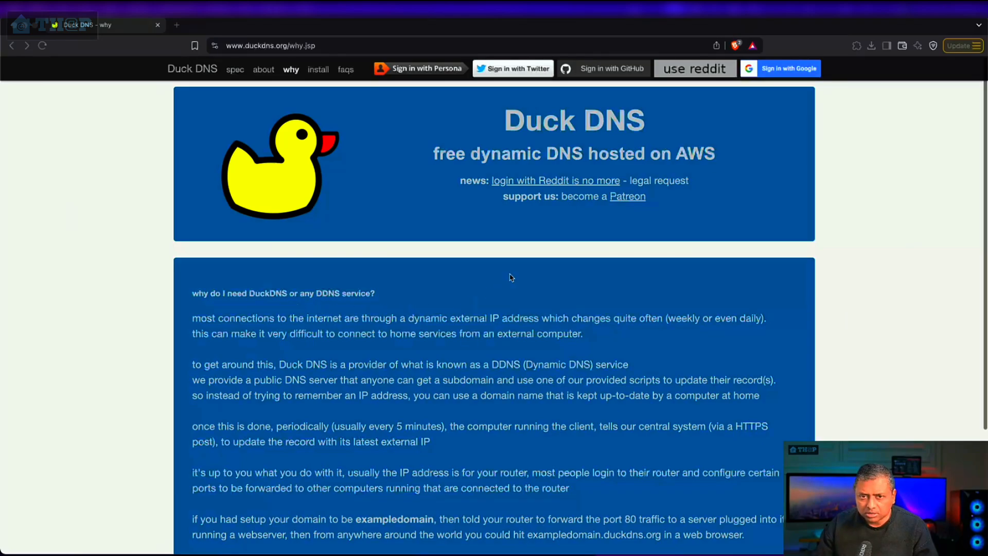
{"action": "left_click", "coordinate": [318, 69]}
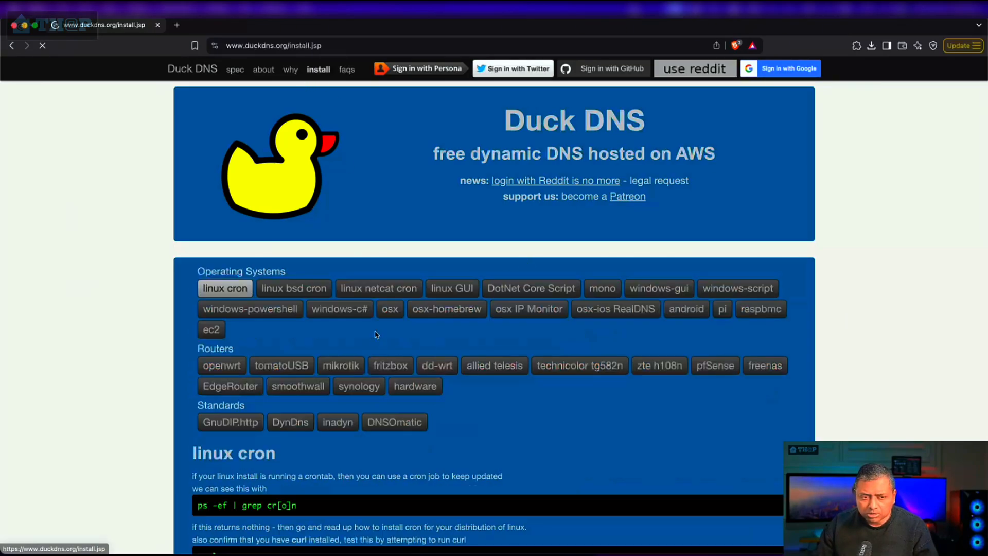
{"action": "scroll", "coordinate": [380, 373], "scroll_direction": "down", "scroll_amount": 10}
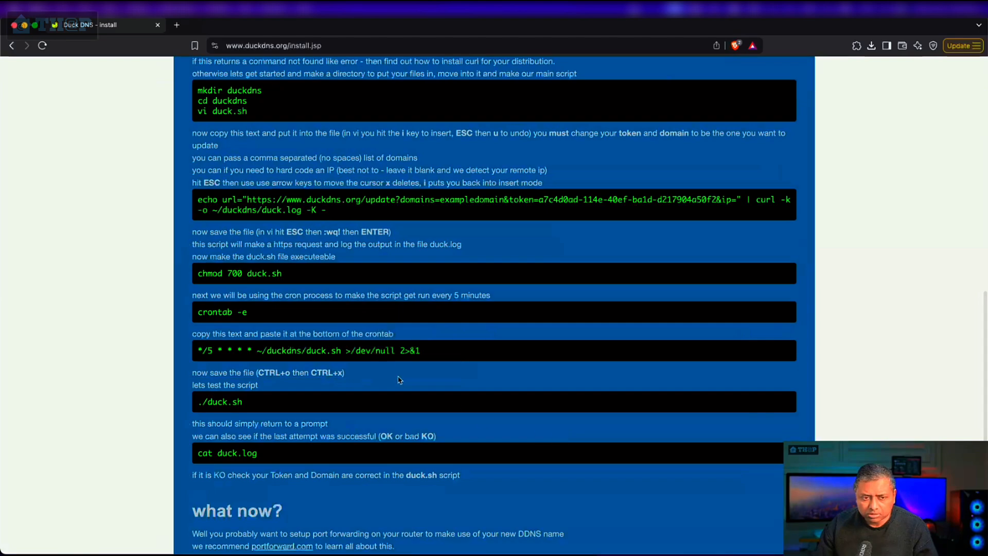
{"action": "scroll", "coordinate": [399, 380], "scroll_direction": "up", "scroll_amount": 3}
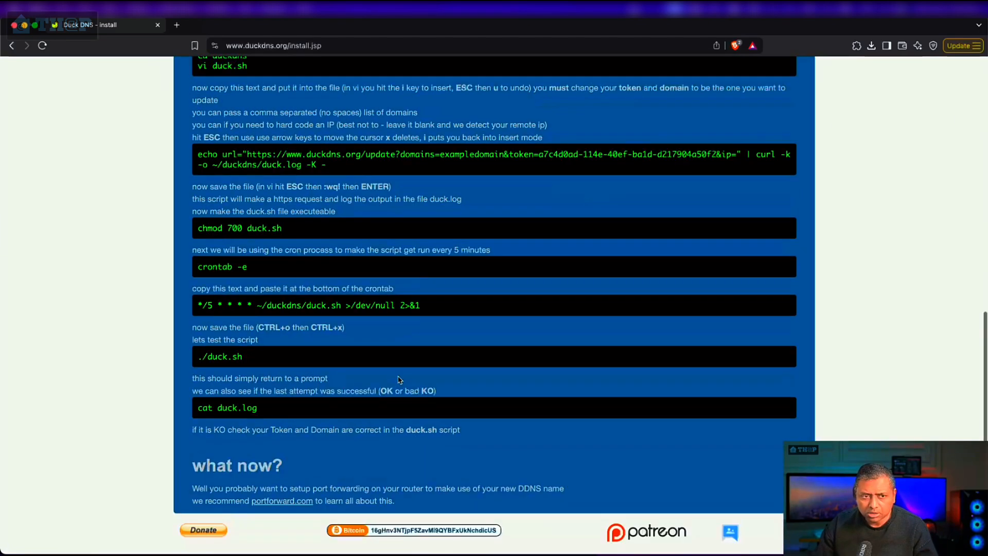
{"action": "scroll", "coordinate": [400, 379], "scroll_direction": "up", "scroll_amount": 5}
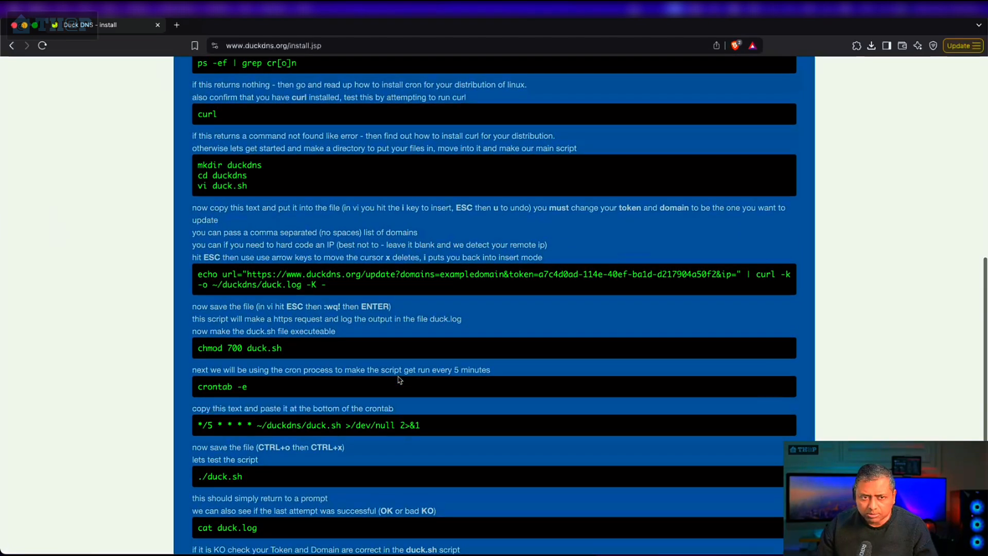
{"action": "scroll", "coordinate": [399, 380], "scroll_direction": "up", "scroll_amount": 2}
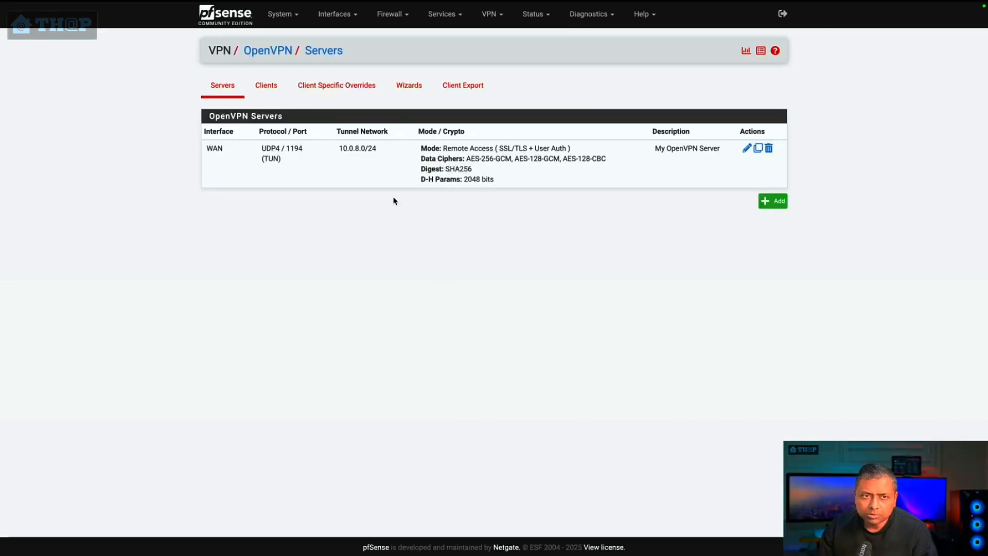
Step: In pfSense, start the OpenVPN remote access server wizard with Local User Access as the server type
{"action": "left_click", "coordinate": [489, 25]}
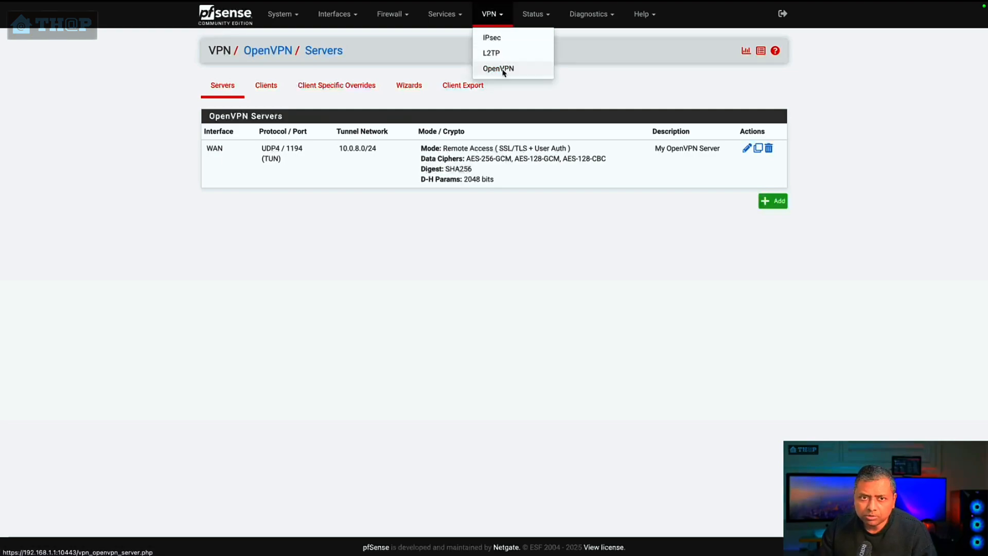
{"action": "left_click", "coordinate": [413, 89]}
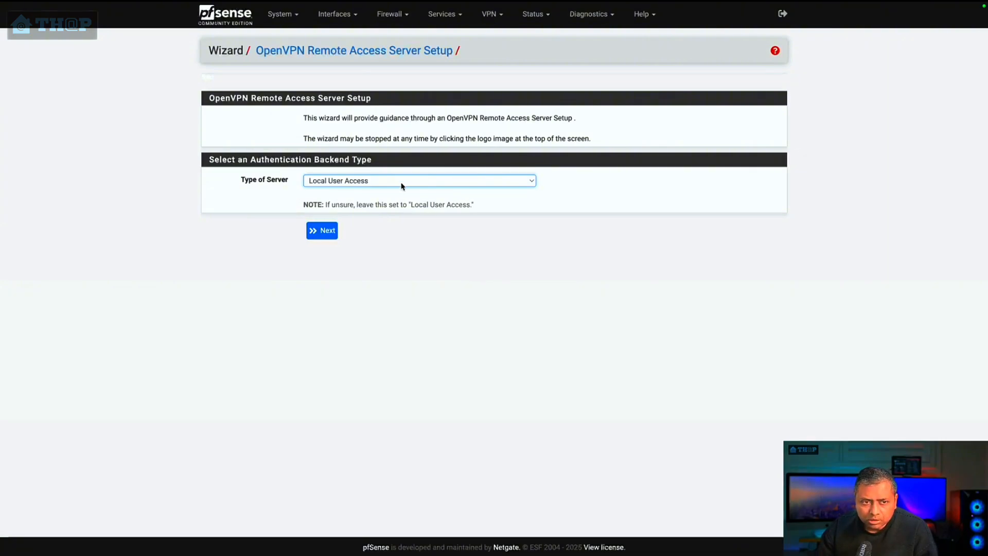
{"action": "left_click", "coordinate": [326, 181]}
{"action": "left_click", "coordinate": [244, 199]}
{"action": "left_click", "coordinate": [353, 180]}
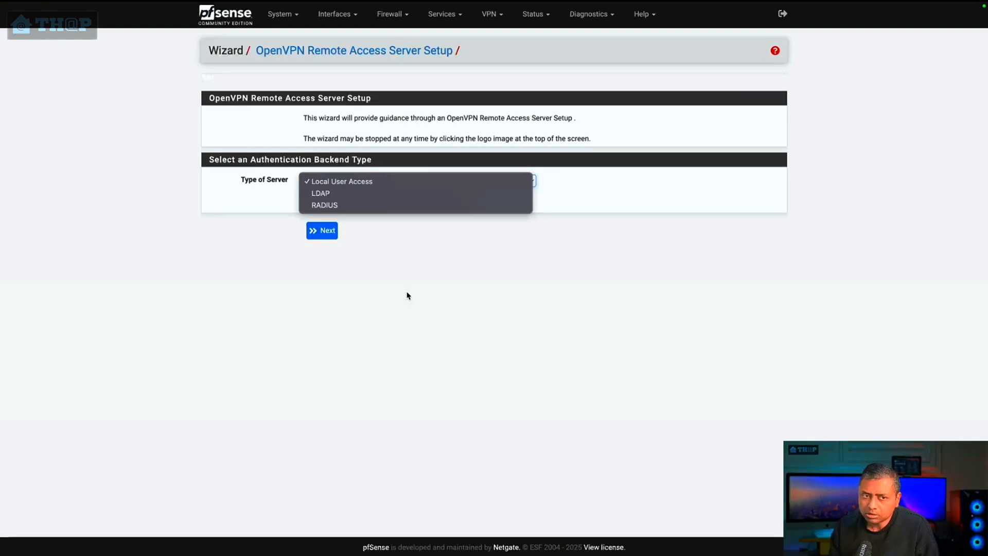
{"action": "left_click", "coordinate": [397, 185]}
{"action": "left_click", "coordinate": [324, 234]}
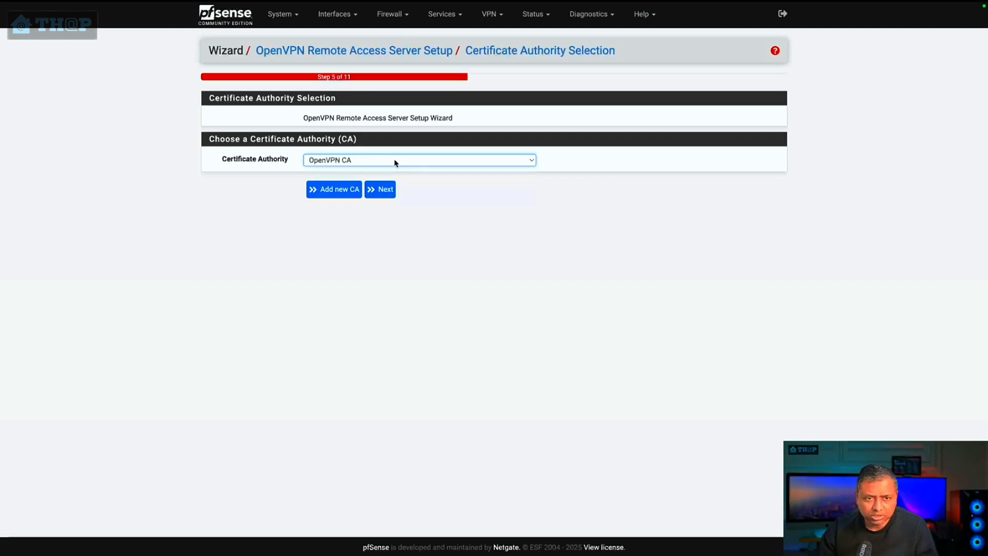
Step: Add a new certificate authority with the descriptive name My test CA and common name my-test-CA
{"action": "left_click", "coordinate": [342, 192]}
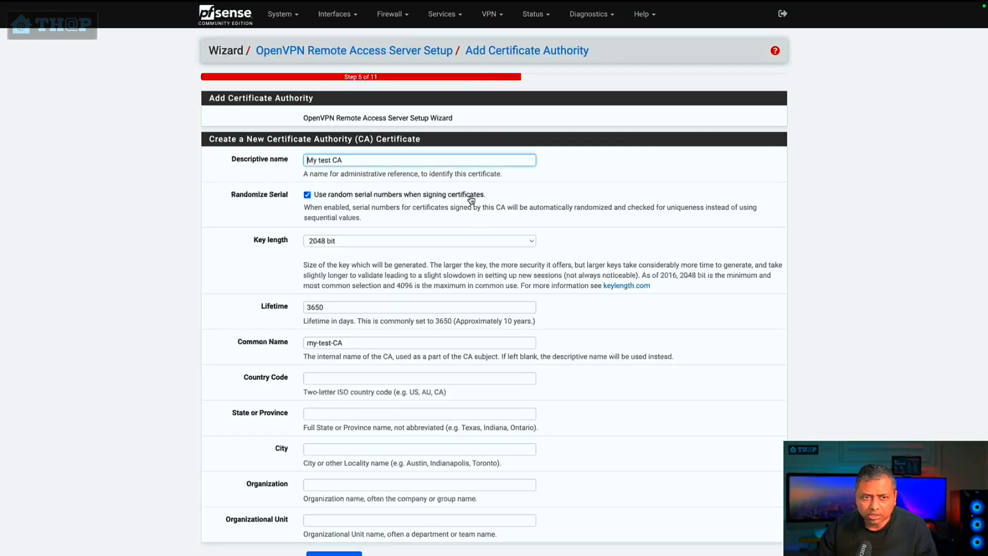
{"action": "left_click_drag", "start_coordinate": [308, 161], "coordinate": [377, 159]}
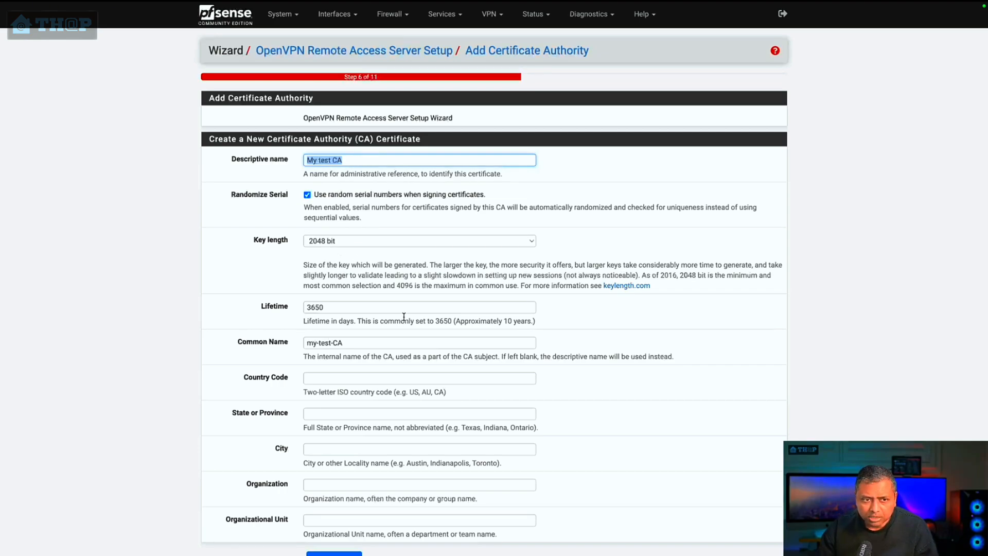
{"action": "scroll", "coordinate": [403, 315], "scroll_direction": "down", "scroll_amount": 1}
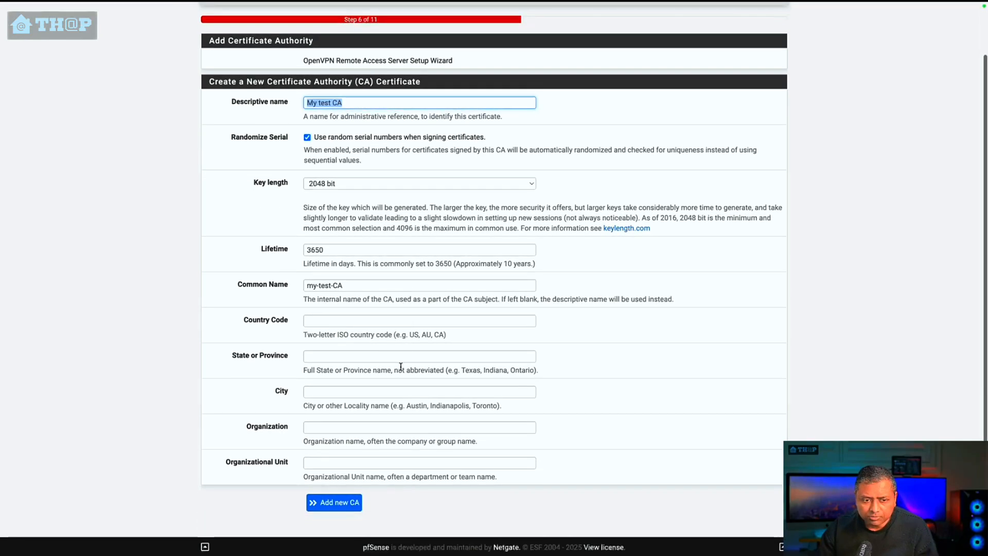
{"action": "triple_click", "coordinate": [333, 284]}
{"action": "left_click", "coordinate": [624, 283]}
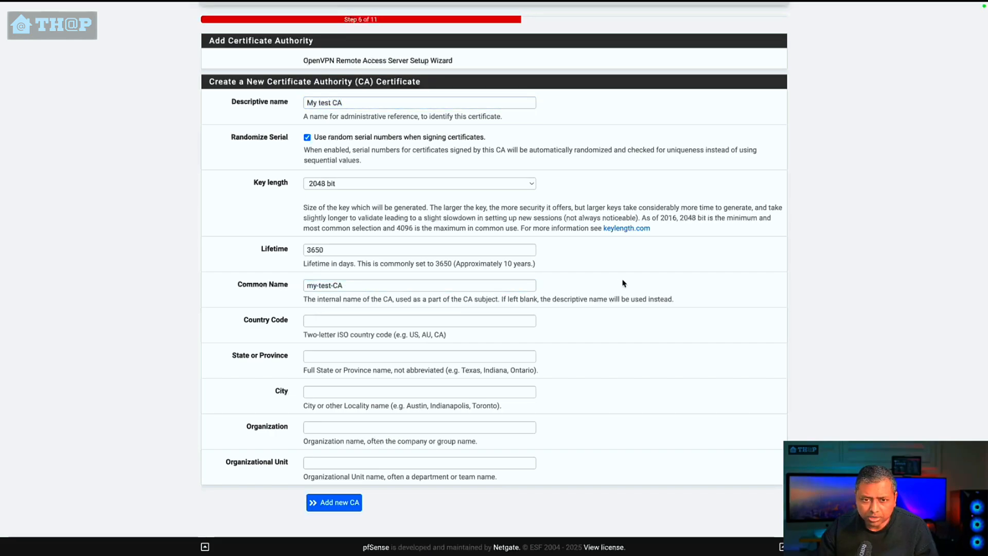
{"action": "triple_click", "coordinate": [400, 284]}
{"action": "left_click", "coordinate": [345, 312]}
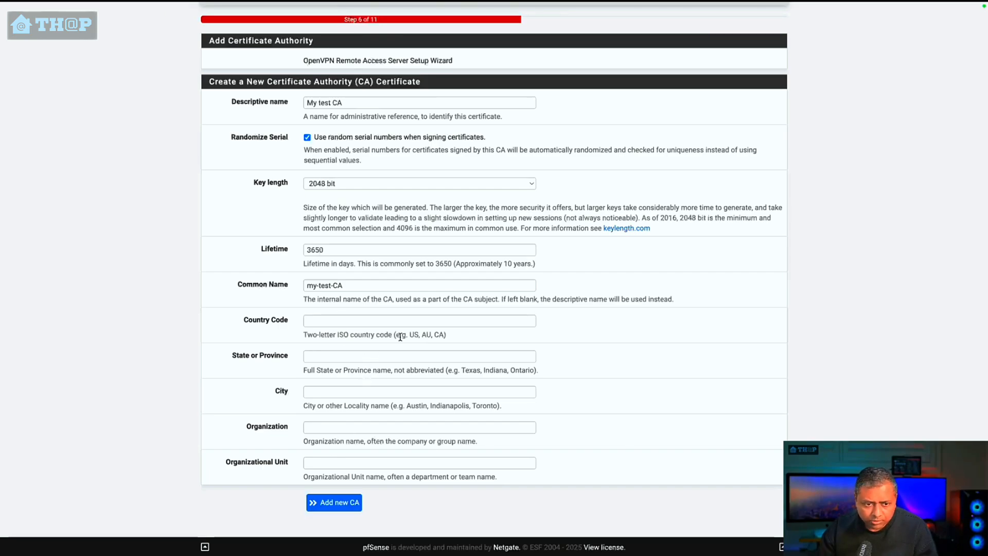
{"action": "left_click", "coordinate": [342, 508]}
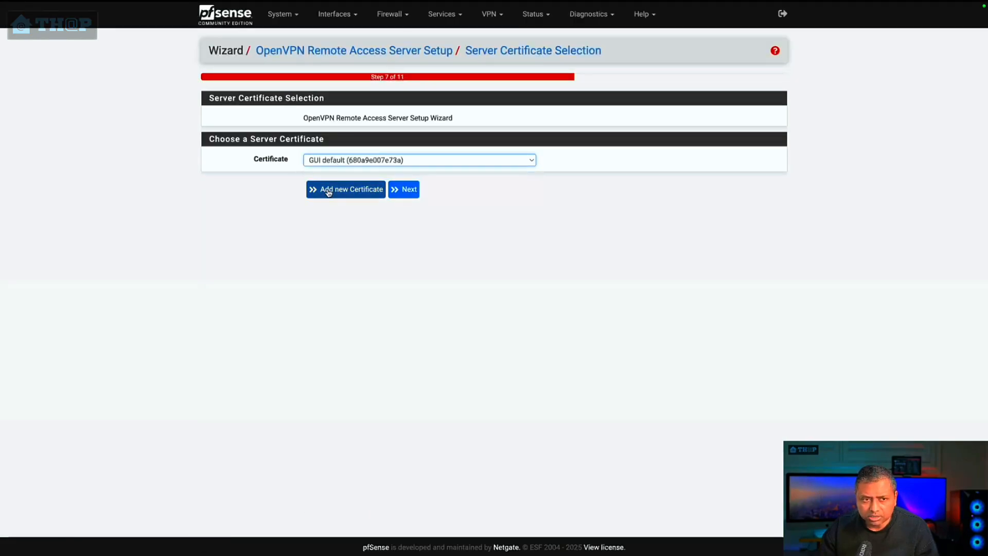
Step: Create a new server certificate with the descriptive name My test server CA and common name my-test-server-CA
{"action": "left_click", "coordinate": [354, 189]}
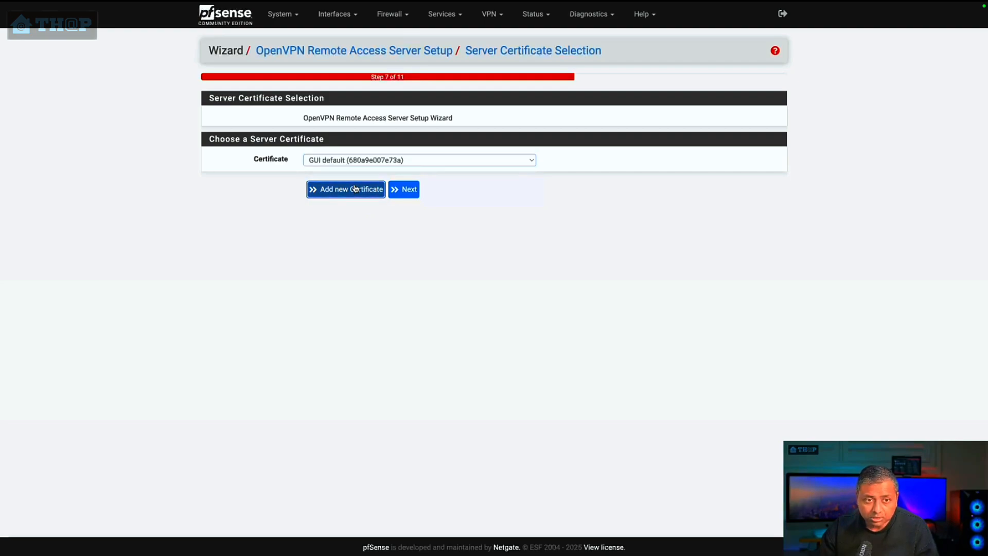
{"action": "left_click", "coordinate": [370, 159]}
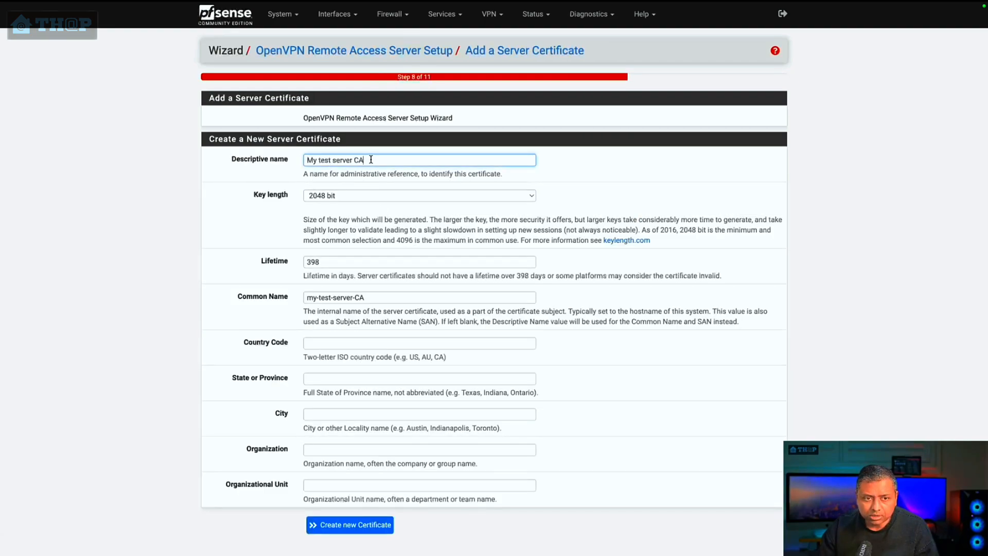
{"action": "left_click_drag", "start_coordinate": [371, 159], "coordinate": [250, 162]}
{"action": "left_click", "coordinate": [322, 159]}
{"action": "mouse_move", "coordinate": [312, 160]}
{"action": "left_mouse_down"}
{"action": "mouse_move", "coordinate": [348, 161]}
{"action": "mouse_move", "coordinate": [295, 164]}
{"action": "left_mouse_up"}
{"action": "left_click", "coordinate": [360, 160]}
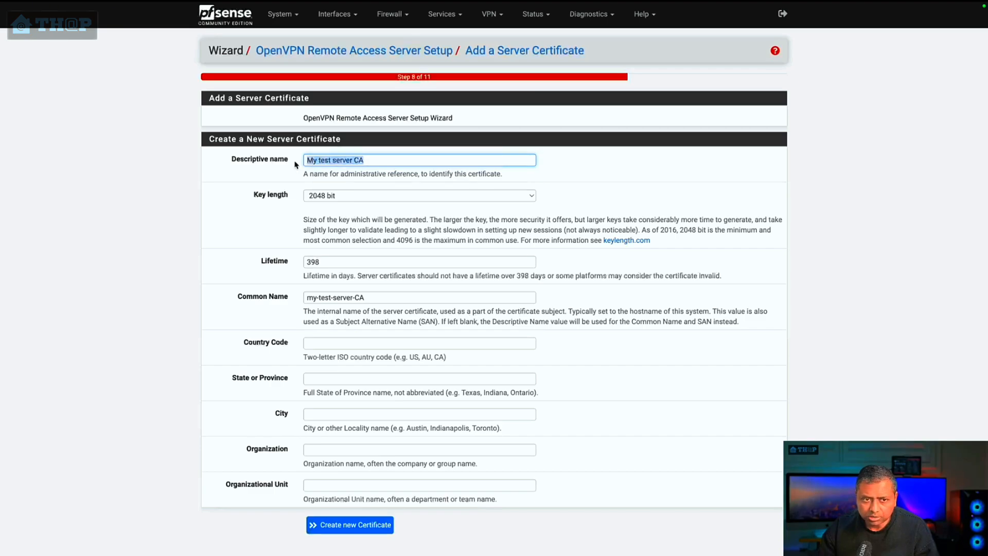
{"action": "left_click", "coordinate": [331, 297]}
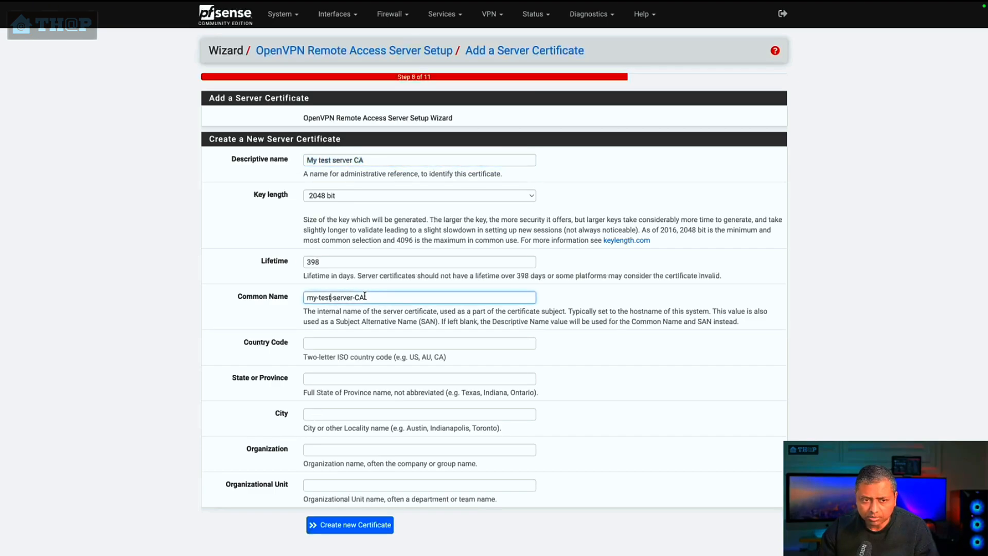
{"action": "left_click_drag", "start_coordinate": [364, 296], "coordinate": [265, 300]}
{"action": "scroll", "coordinate": [248, 444], "scroll_direction": "down", "scroll_amount": 2}
{"action": "left_click", "coordinate": [372, 503]}
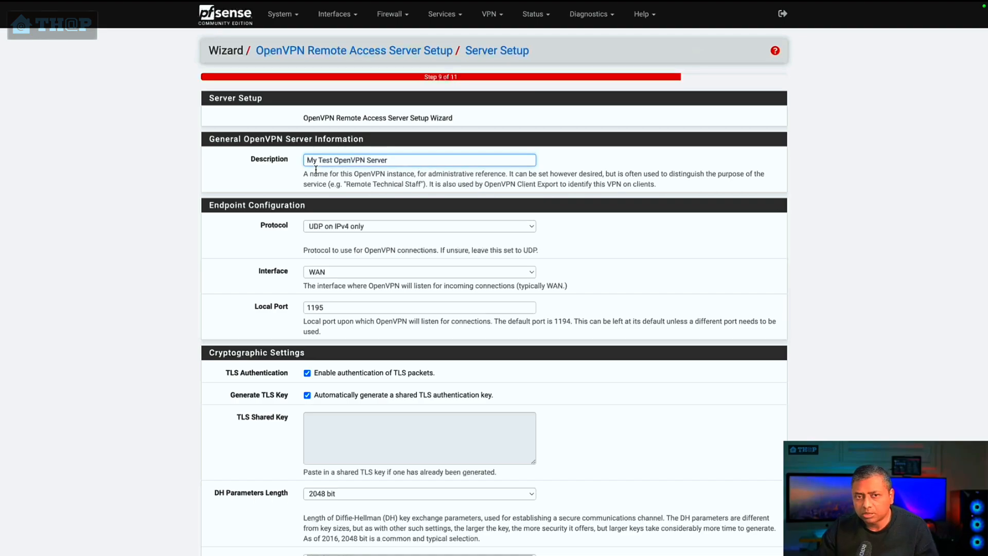
Step: Use My Test OpenVPN Server as the server description and UDP on IPv4 only as the protocol
{"action": "left_click", "coordinate": [388, 164]}
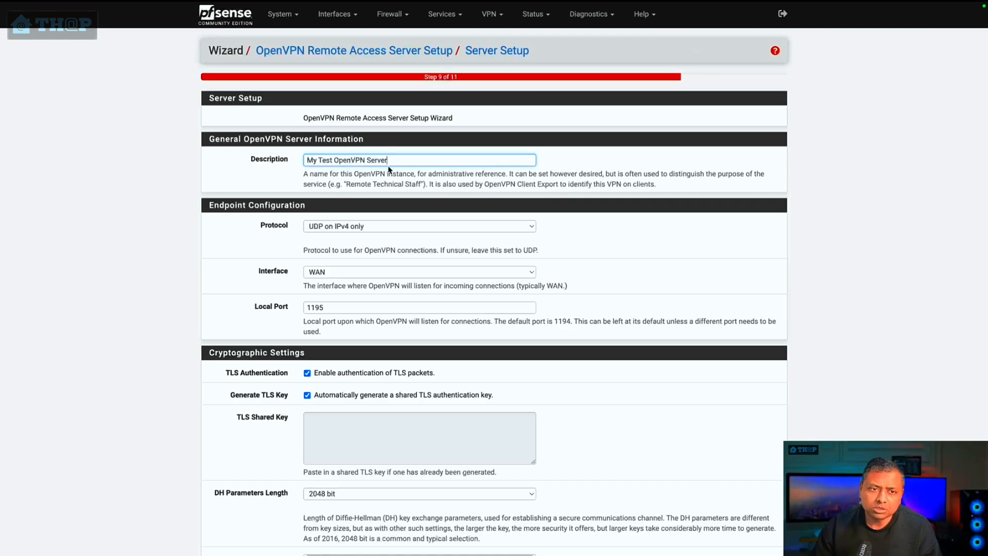
{"action": "key", "text": "ctrl+a"}
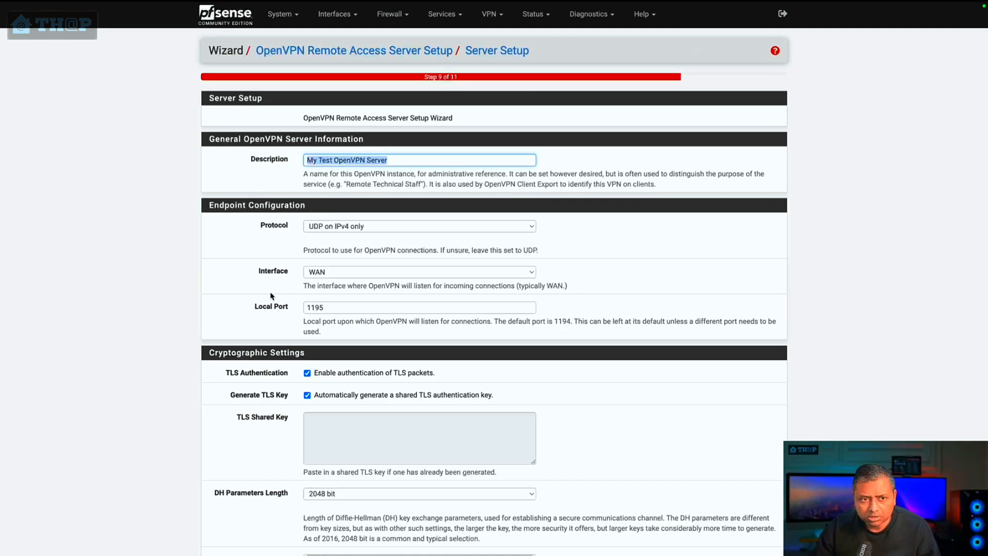
{"action": "scroll", "coordinate": [280, 246], "scroll_direction": "down", "scroll_amount": 1}
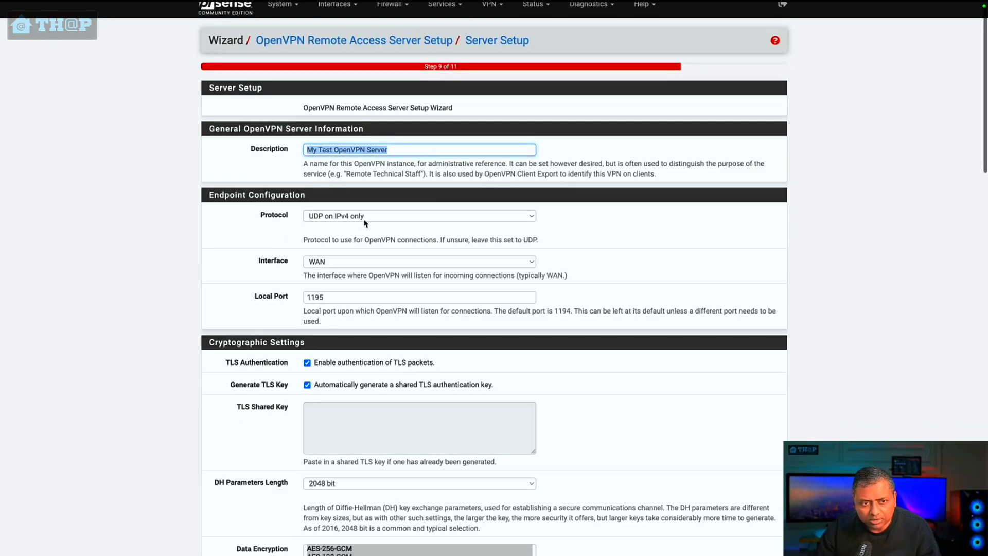
{"action": "left_click", "coordinate": [360, 213]}
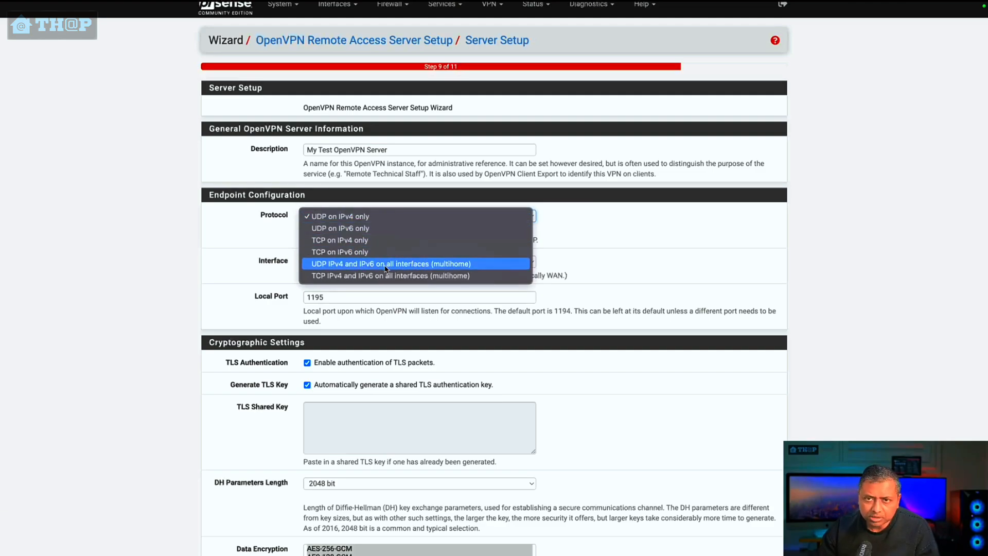
{"action": "left_click", "coordinate": [232, 286]}
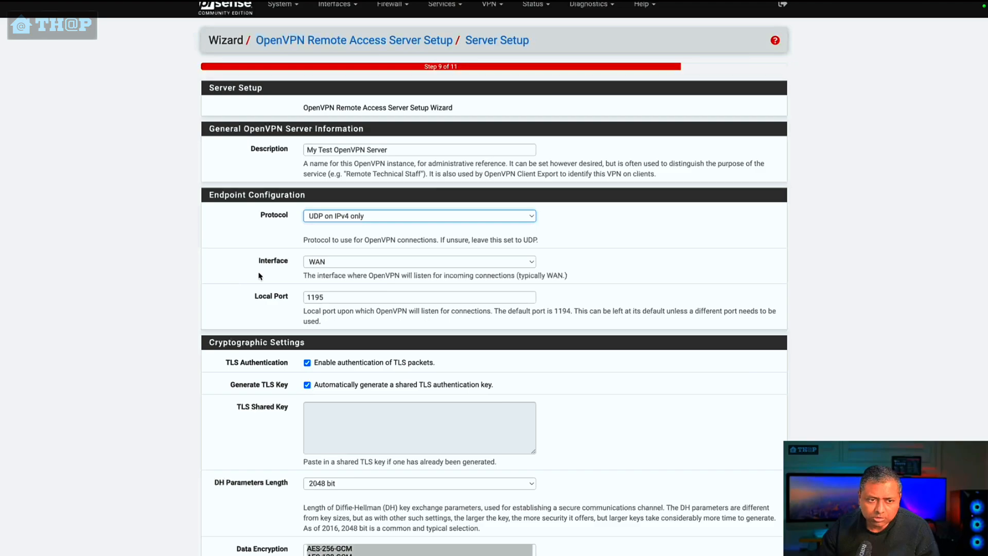
Step: Set the OpenVPN server's local port to 1196
{"action": "left_click_drag", "start_coordinate": [347, 296], "coordinate": [288, 297]}
{"action": "left_click", "coordinate": [339, 295]}
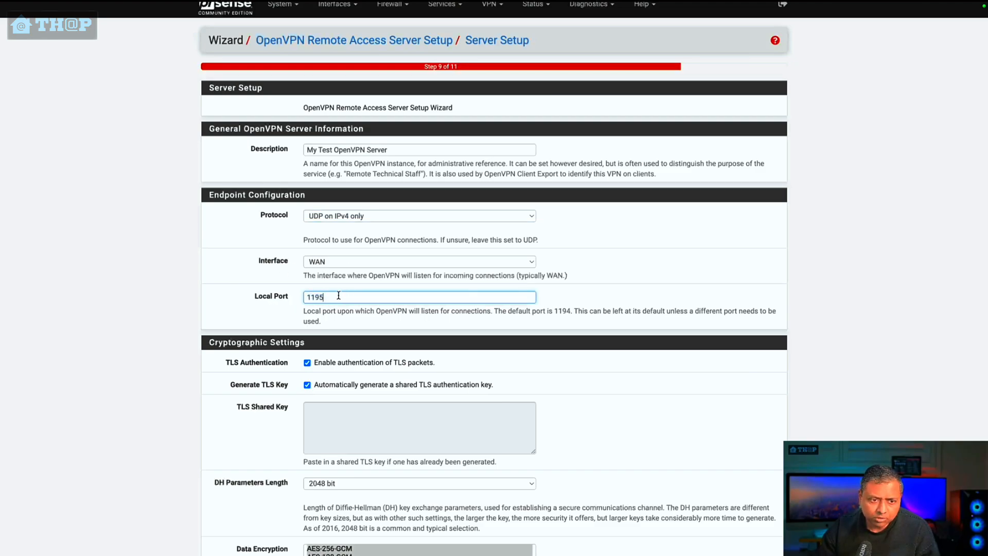
{"action": "key", "text": "BackSpace"}
{"action": "type", "text": "6"}
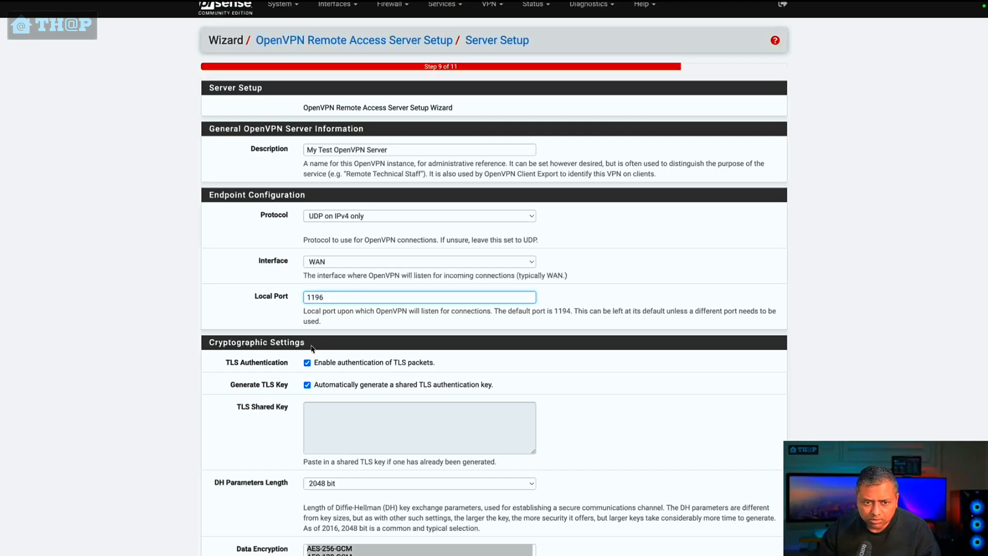
Step: Set the IPv4 tunnel network to 10.0.10.0/24 in the tunnel settings, leaving the cryptographic settings at their defaults
{"action": "scroll", "coordinate": [275, 403], "scroll_direction": "down", "scroll_amount": 4}
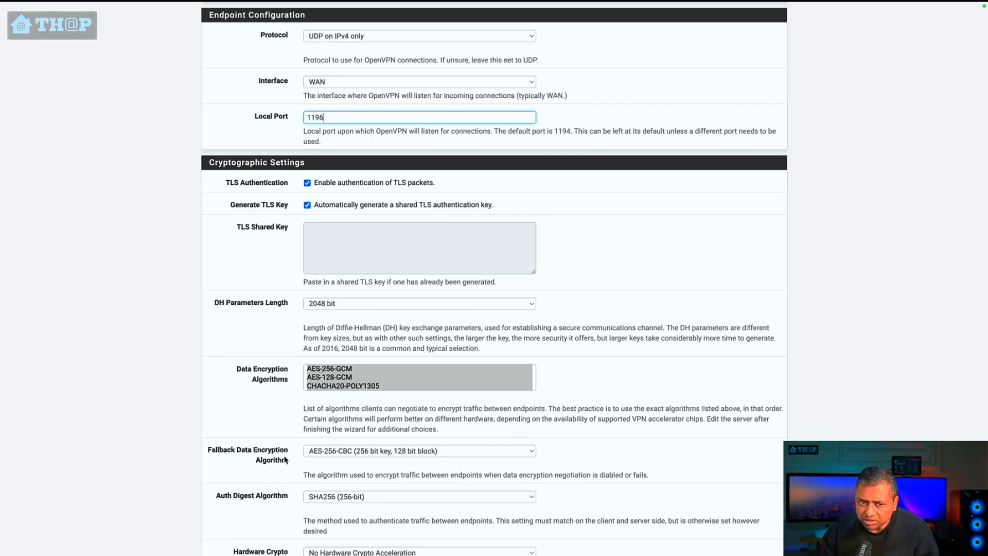
{"action": "left_click", "coordinate": [233, 452]}
{"action": "scroll", "coordinate": [232, 452], "scroll_direction": "down", "scroll_amount": 4}
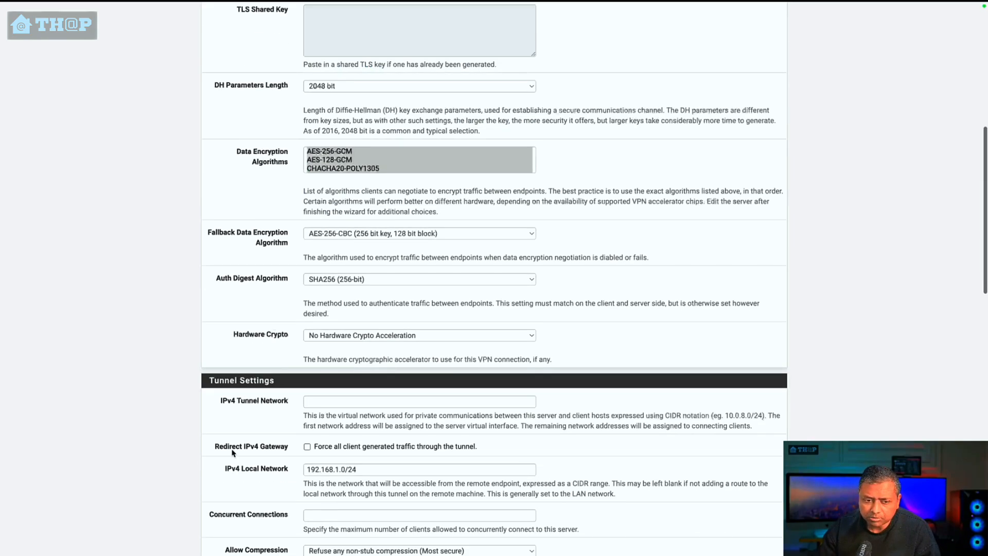
{"action": "scroll", "coordinate": [253, 347], "scroll_direction": "down", "scroll_amount": 3}
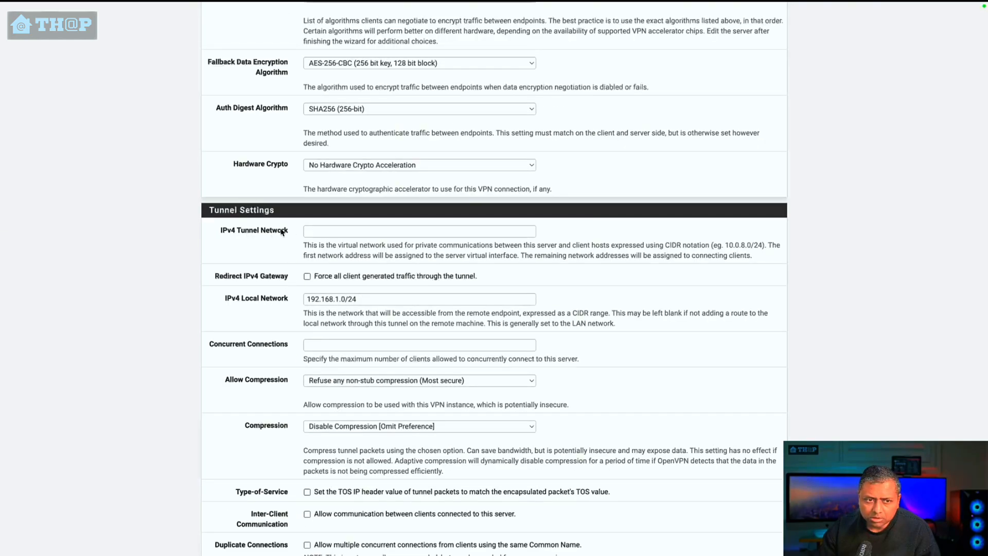
{"action": "left_click", "coordinate": [333, 228]}
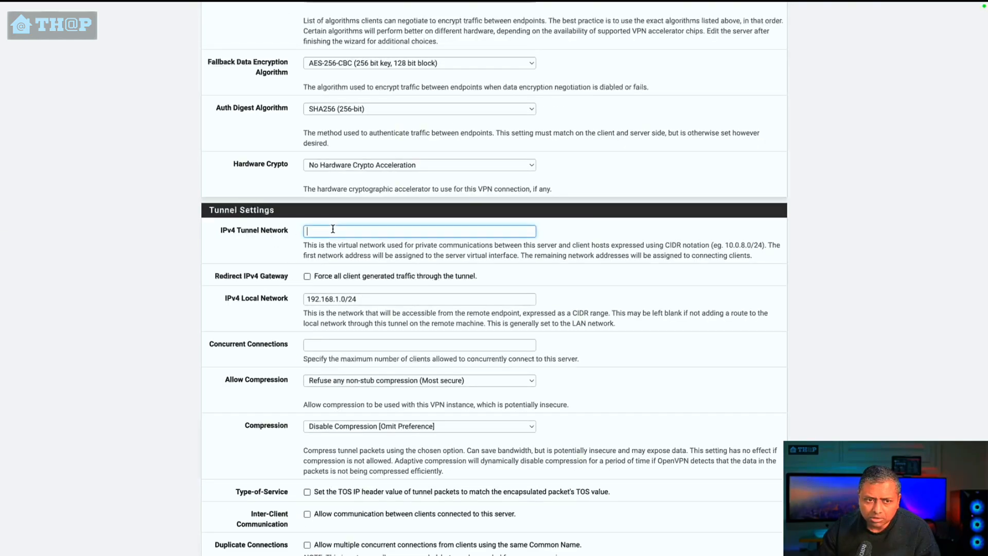
{"action": "type", "text": "10"}
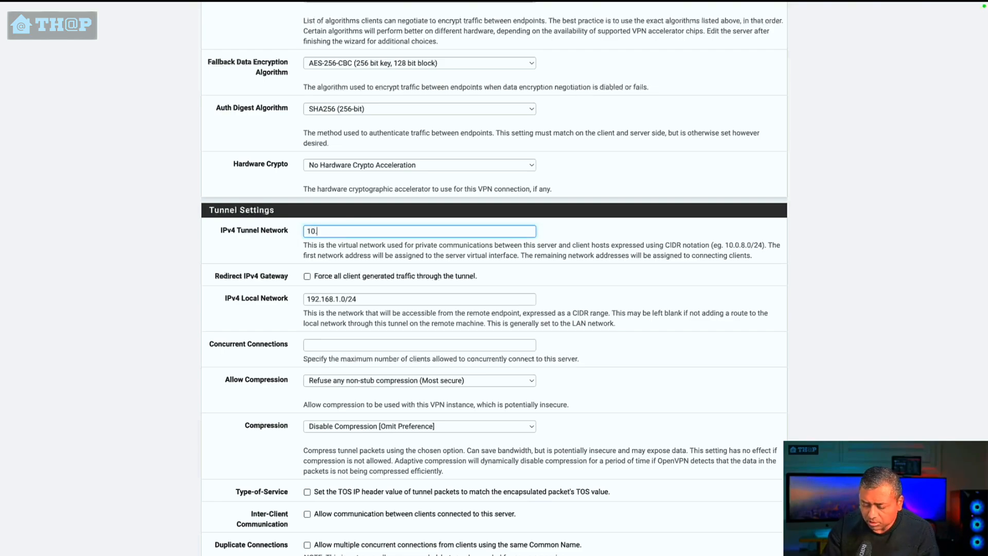
{"action": "type", "text": ".0.10.0"}
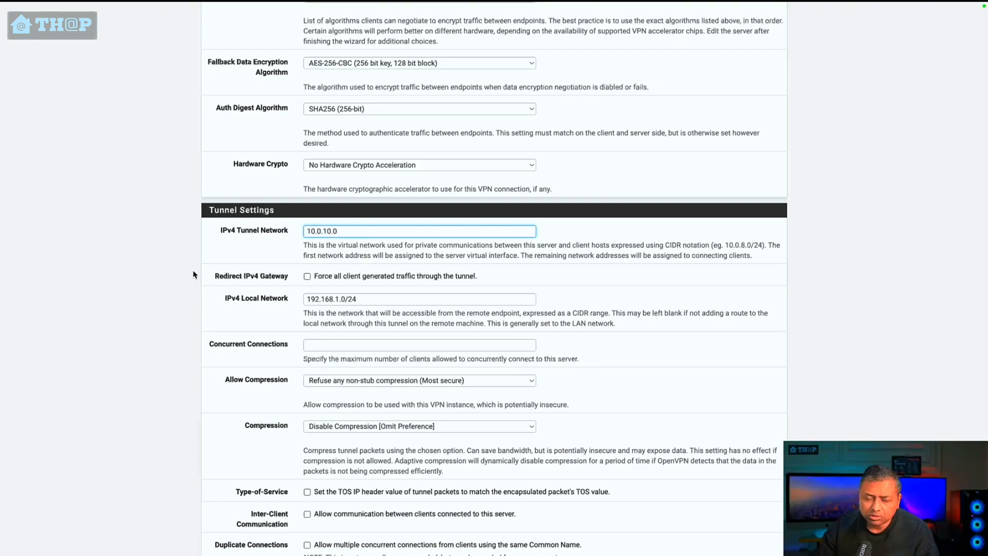
{"action": "type", "text": "/24"}
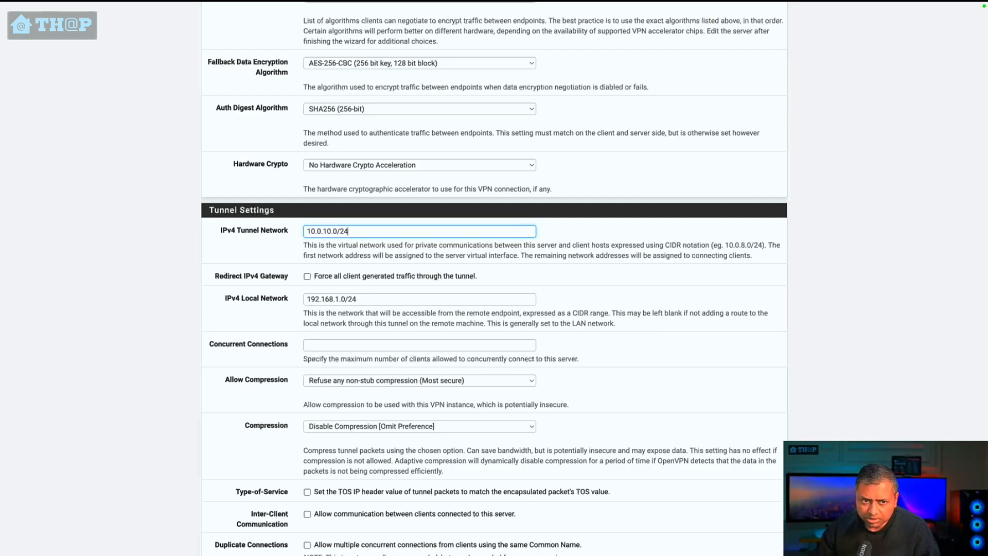
{"action": "mouse_move", "coordinate": [348, 231]}
{"action": "left_mouse_down"}
{"action": "mouse_move", "coordinate": [300, 234]}
{"action": "mouse_move", "coordinate": [337, 233]}
{"action": "left_mouse_up"}
{"action": "left_click", "coordinate": [330, 233]}
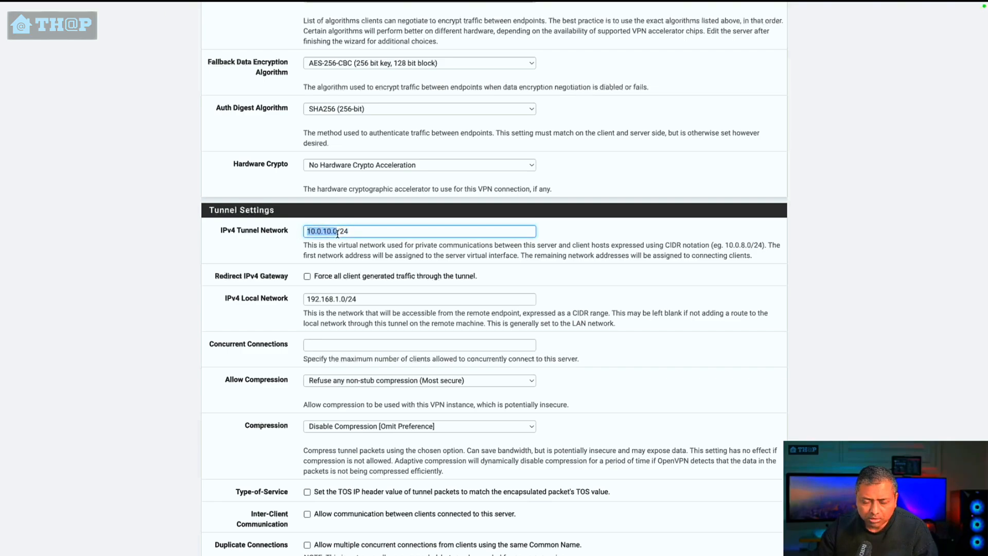
{"action": "left_click_drag", "start_coordinate": [452, 231], "coordinate": [305, 233]}
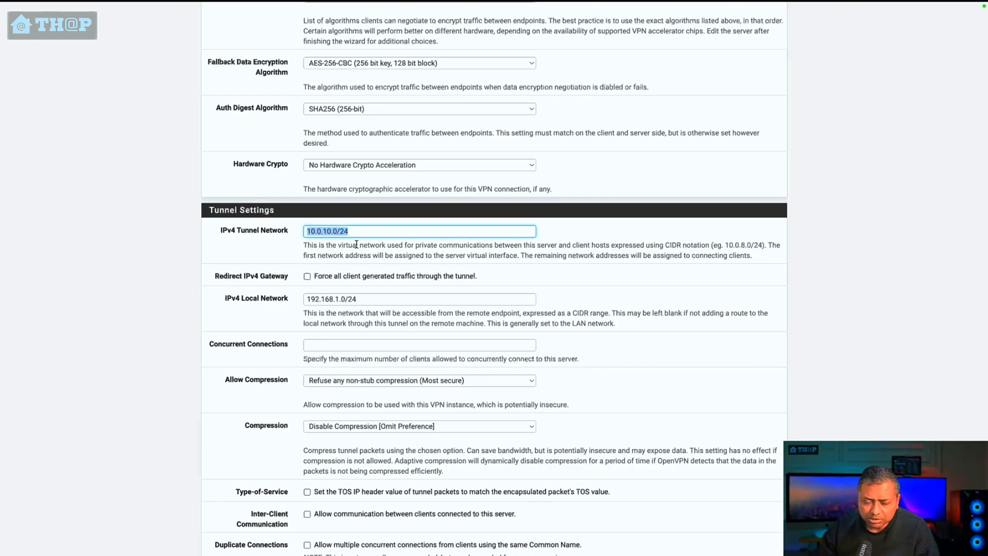
{"action": "left_click", "coordinate": [347, 299]}
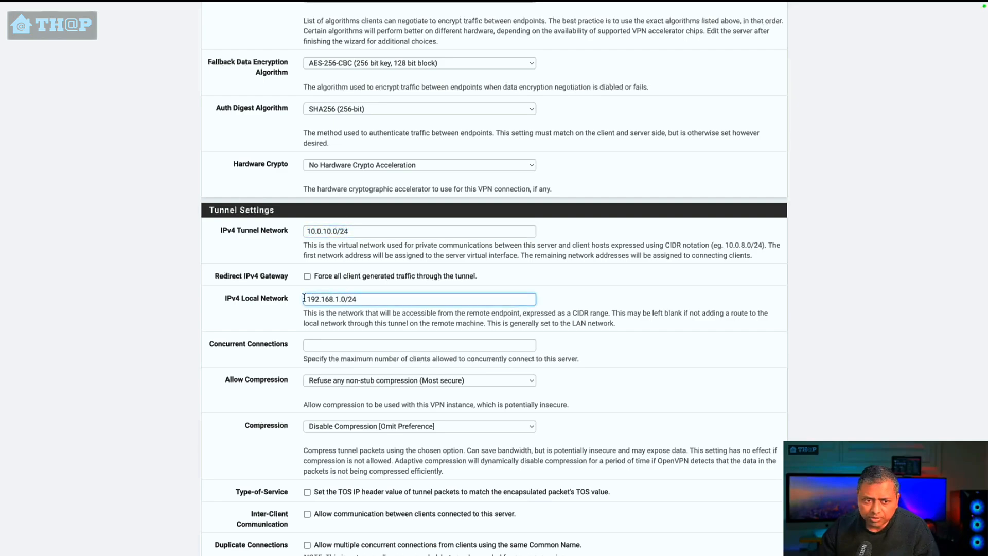
{"action": "left_click_drag", "start_coordinate": [304, 298], "coordinate": [346, 299]}
{"action": "left_click", "coordinate": [330, 299]}
{"action": "left_click", "coordinate": [327, 299]}
Step: Change the IPv4 tunnel network to 10.0.9.0/24
{"action": "left_click_drag", "start_coordinate": [357, 235], "coordinate": [283, 237]}
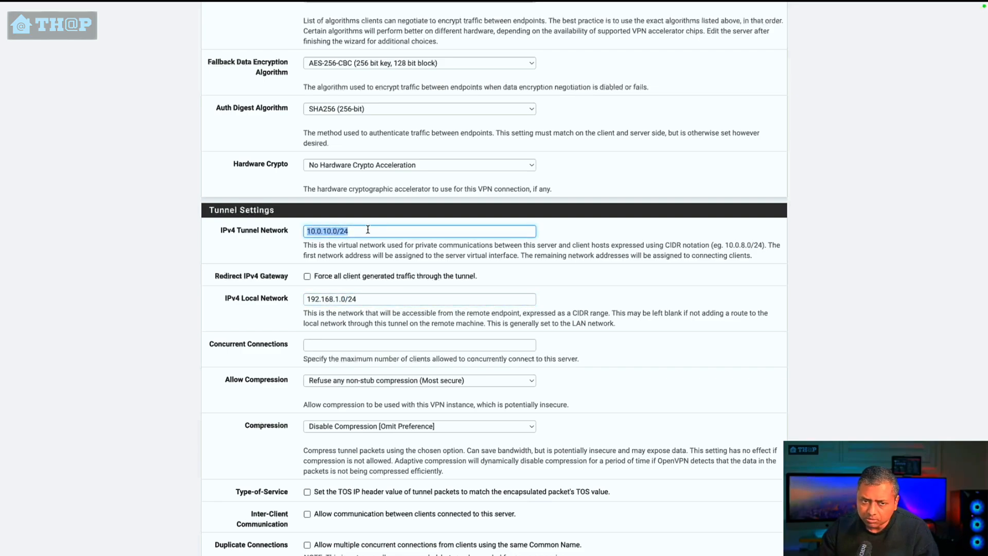
{"action": "left_click_drag", "start_coordinate": [322, 231], "coordinate": [332, 231]}
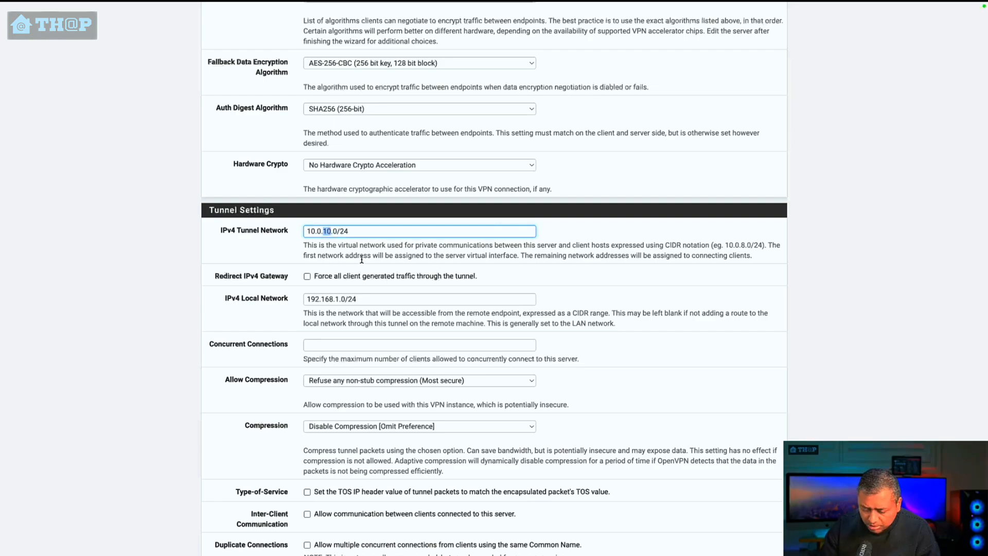
{"action": "type", "text": "9"}
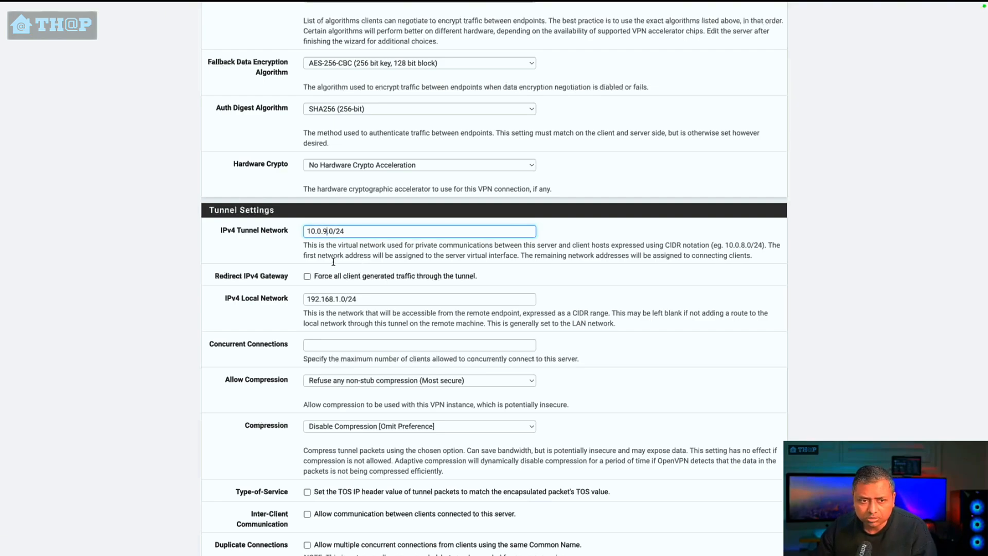
{"action": "left_click", "coordinate": [296, 255]}
{"action": "left_click", "coordinate": [248, 233]}
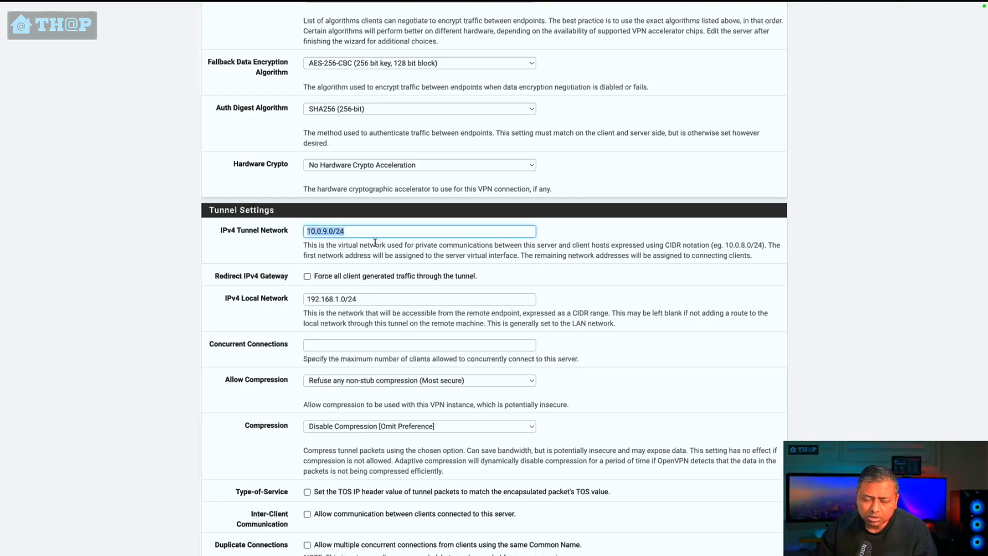
{"action": "left_click_drag", "start_coordinate": [356, 232], "coordinate": [308, 232]}
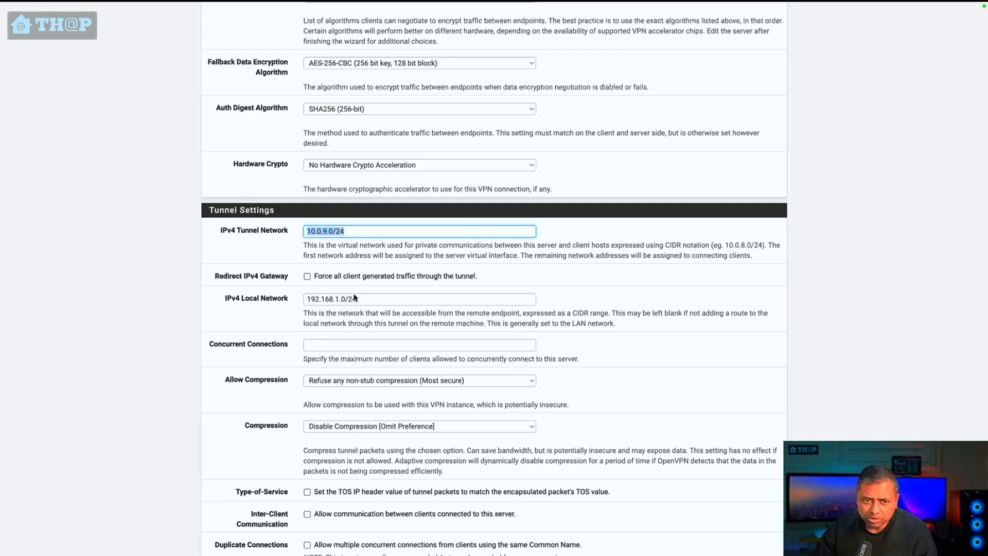
{"action": "left_click", "coordinate": [394, 294]}
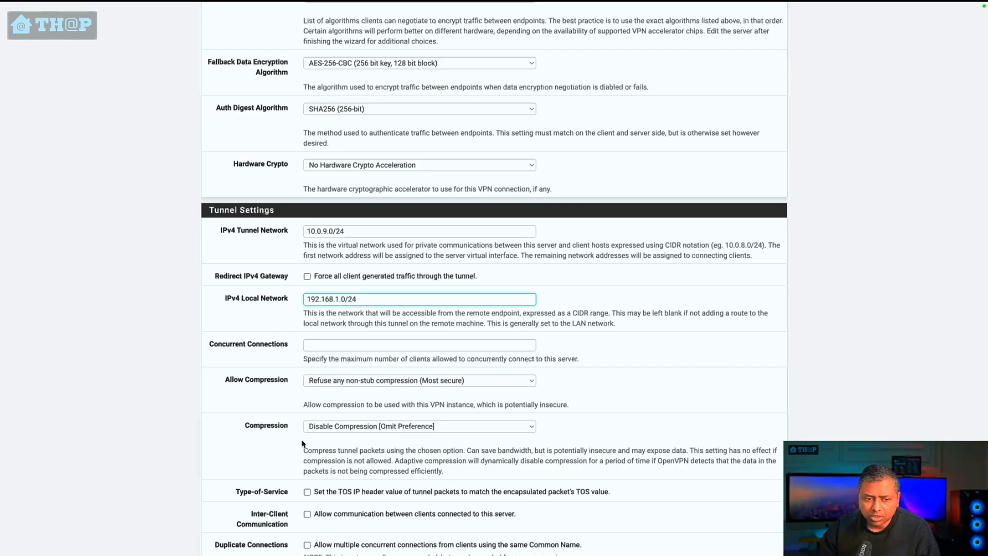
Step: Limit the OpenVPN server to 2 concurrent connections
{"action": "scroll", "coordinate": [267, 355], "scroll_direction": "down", "scroll_amount": 3}
{"action": "left_click", "coordinate": [339, 265]}
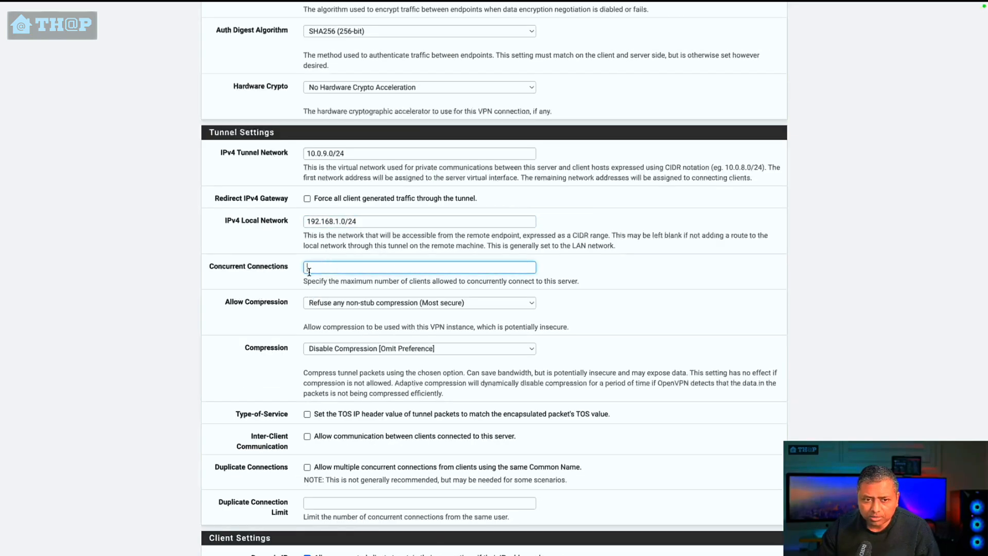
{"action": "type", "text": "2"}
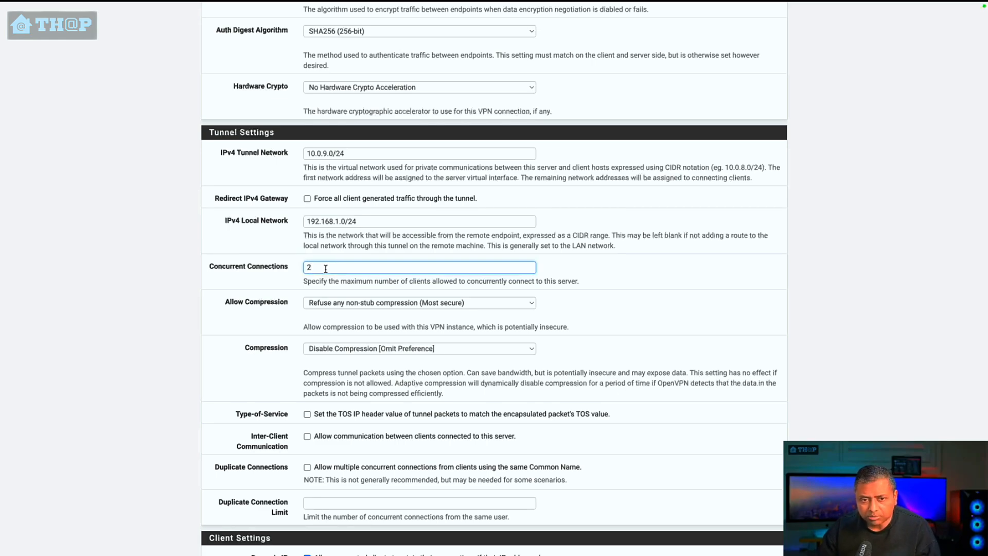
{"action": "key", "text": "BackSpace"}
{"action": "type", "text": "5"}
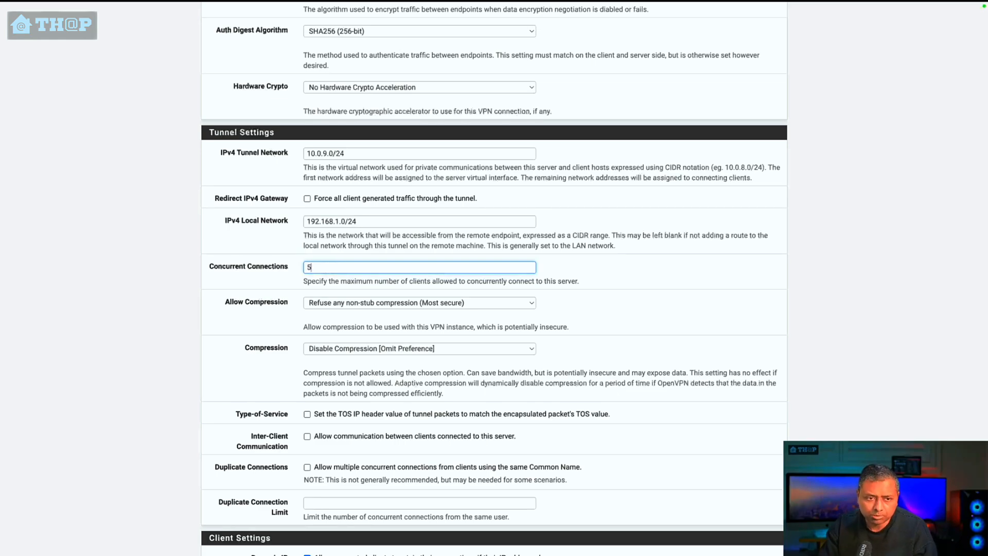
{"action": "key", "text": "BackSpace"}
{"action": "type", "text": "2"}
{"action": "left_click", "coordinate": [777, 323]}
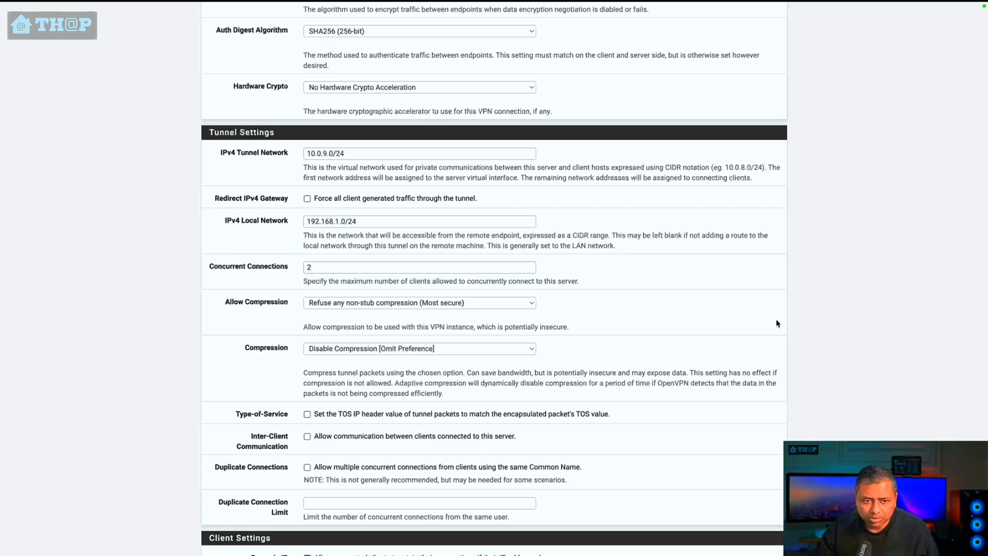
Step: Keep the remaining tunnel and client settings at their defaults, with the DNS servers blank, and continue to the firewall rule configuration
{"action": "scroll", "coordinate": [587, 447], "scroll_direction": "down", "scroll_amount": 4}
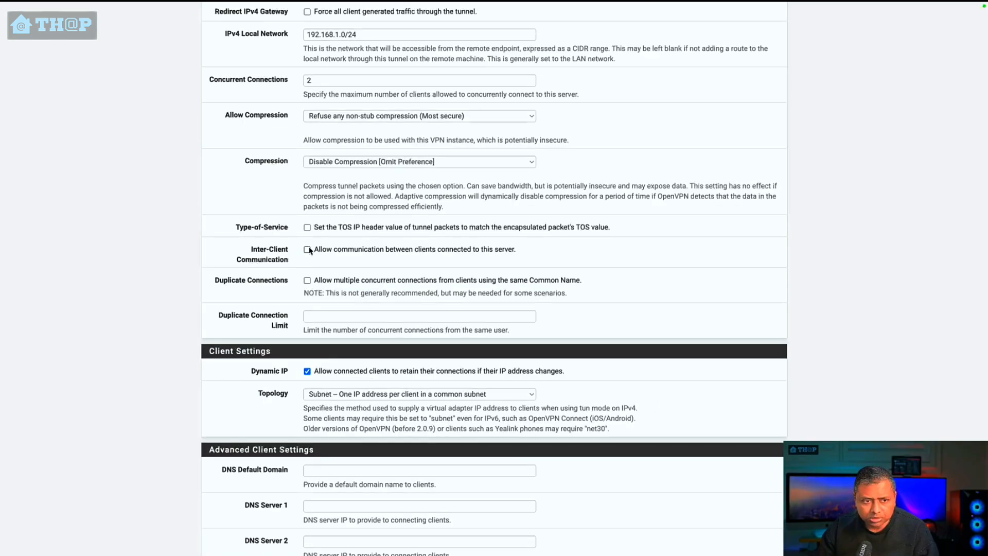
{"action": "scroll", "coordinate": [311, 281], "scroll_direction": "down", "scroll_amount": 7}
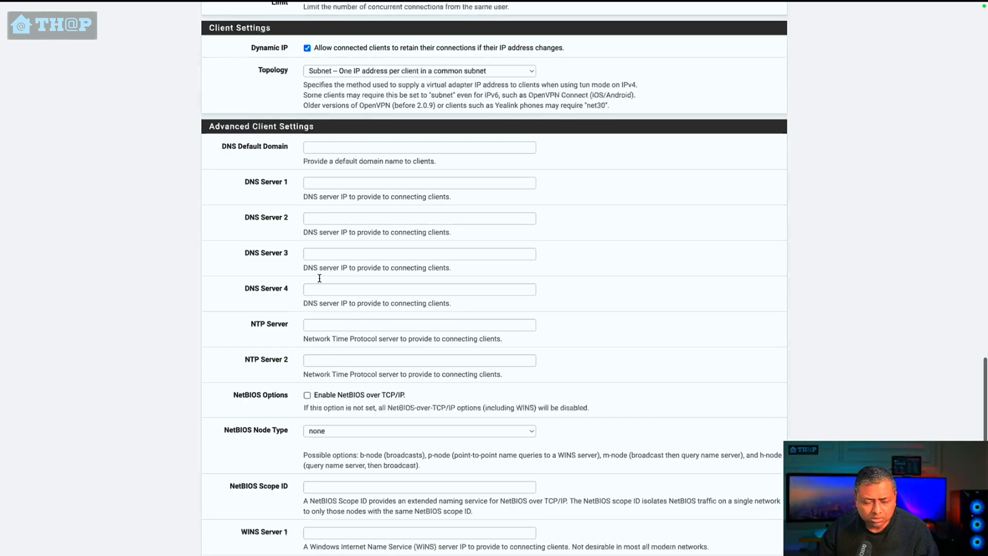
{"action": "left_click", "coordinate": [307, 184]}
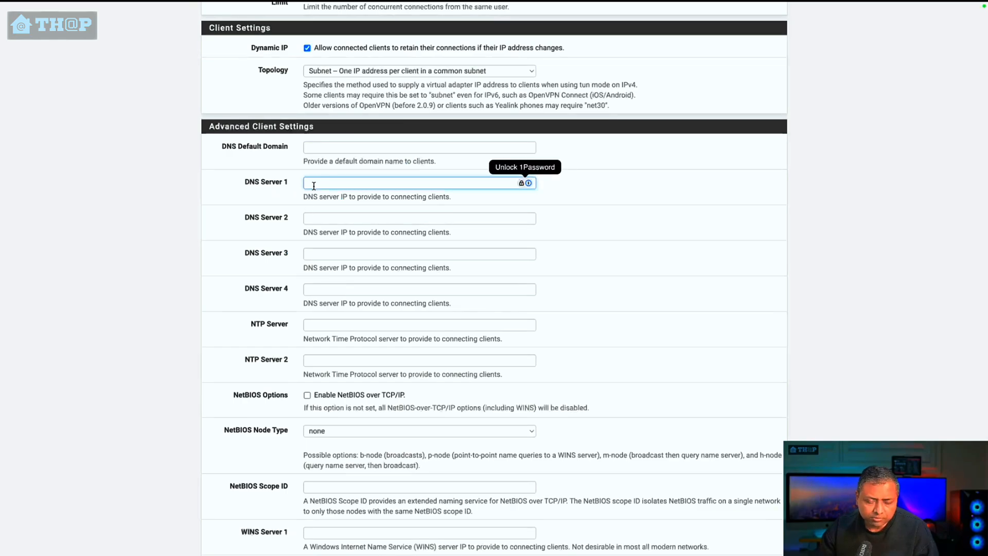
{"action": "scroll", "coordinate": [317, 260], "scroll_direction": "down", "scroll_amount": 3}
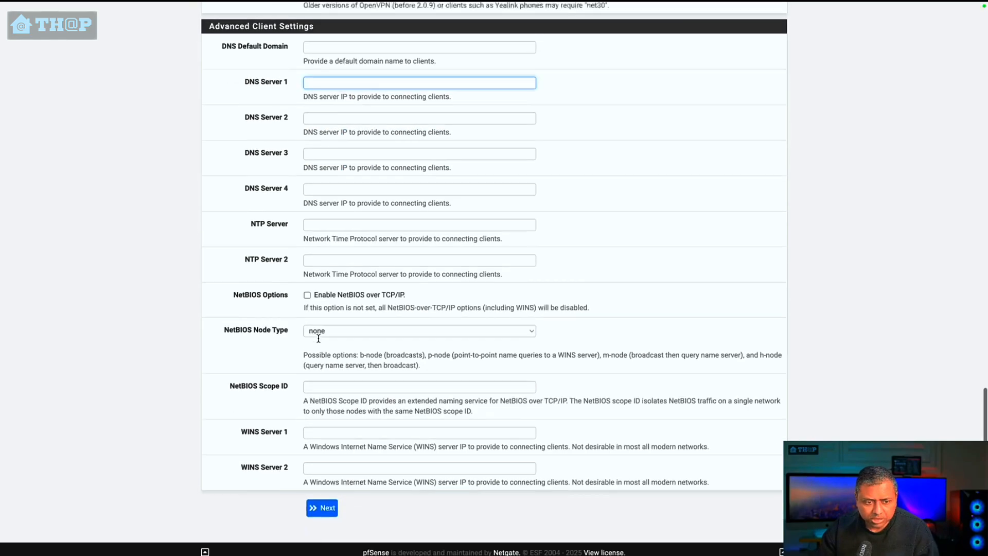
{"action": "left_click", "coordinate": [321, 502]}
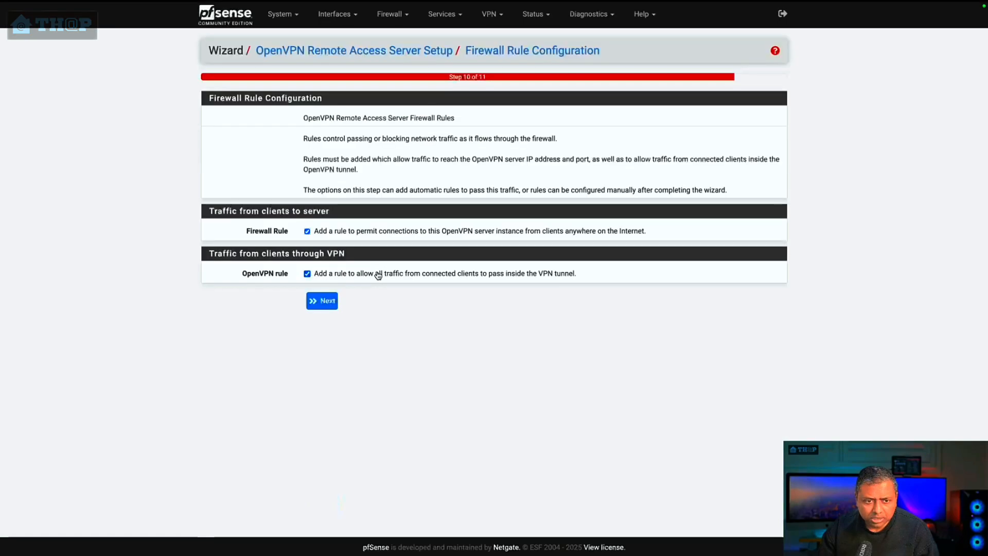
Step: Enable the rules for client connections to the server and for traffic through the VPN, and complete the wizard
{"action": "left_click", "coordinate": [308, 232]}
{"action": "left_click", "coordinate": [307, 274]}
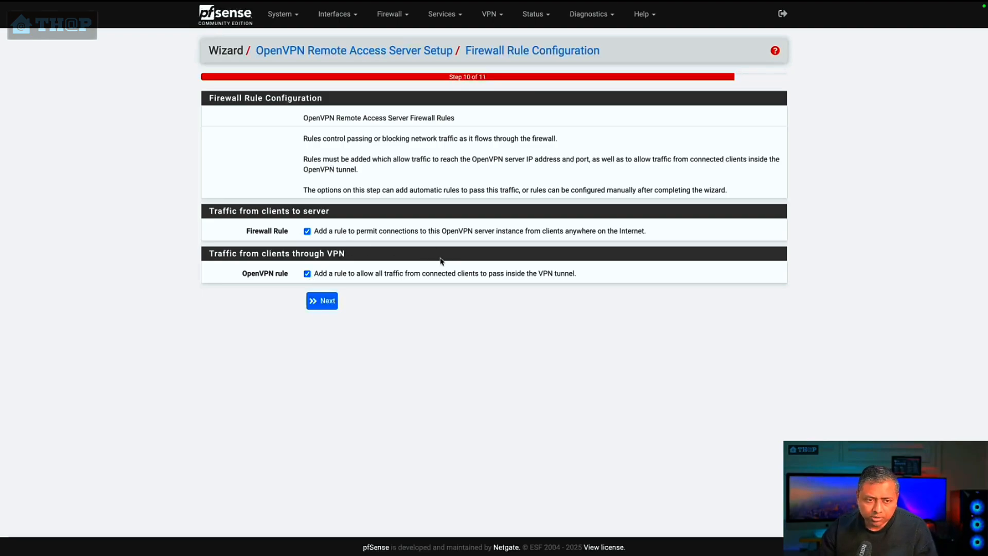
{"action": "left_click", "coordinate": [323, 303]}
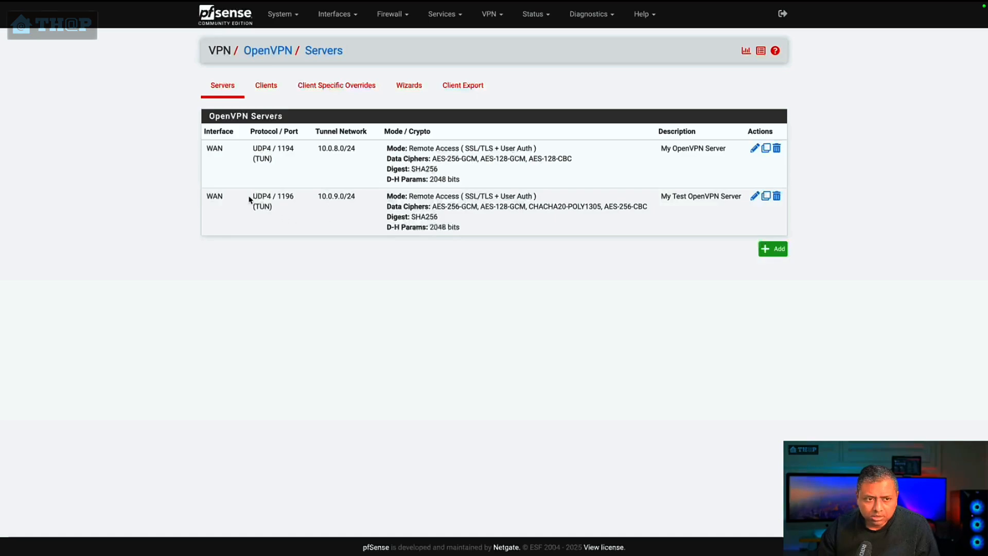
{"action": "left_click_drag", "start_coordinate": [251, 198], "coordinate": [729, 228]}
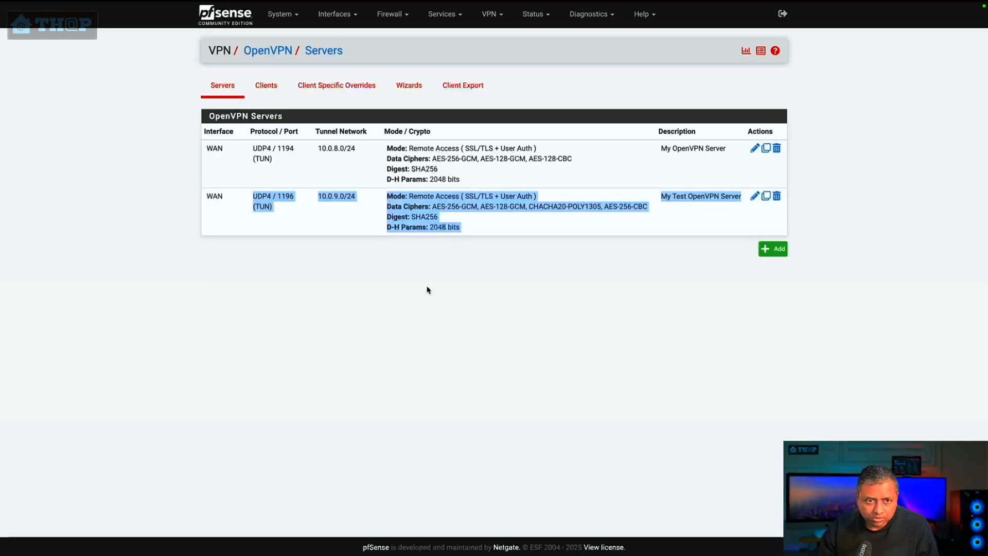
Step: Start a new user account in the User Manager with the username PB
{"action": "left_click", "coordinate": [294, 20]}
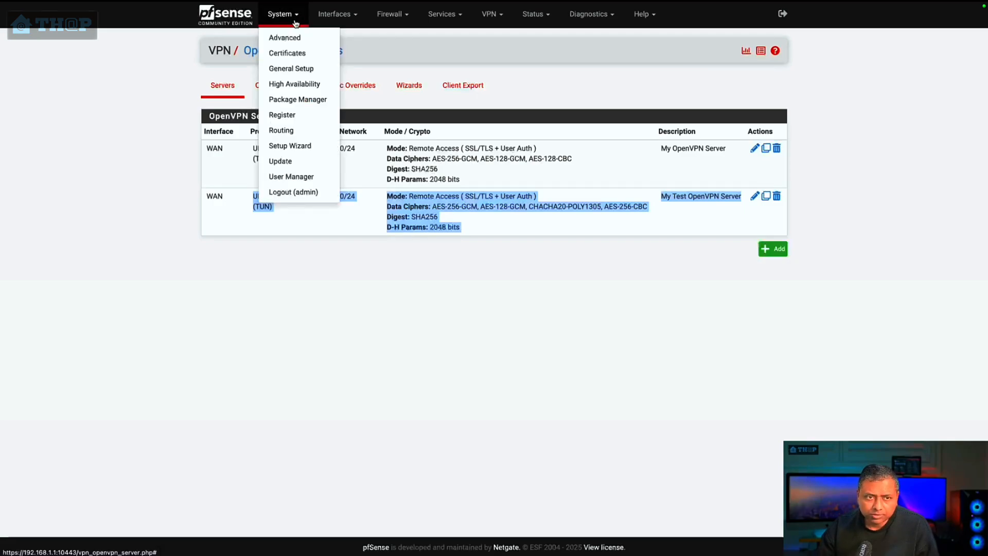
{"action": "left_click", "coordinate": [288, 177]}
{"action": "left_click", "coordinate": [729, 195]}
{"action": "left_click", "coordinate": [332, 178]}
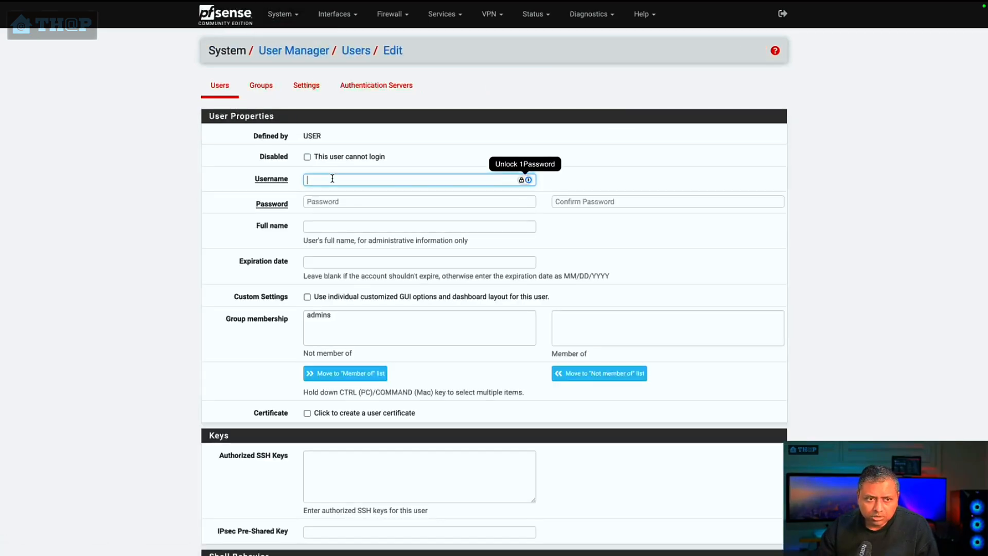
{"action": "type", "text": "PB"}
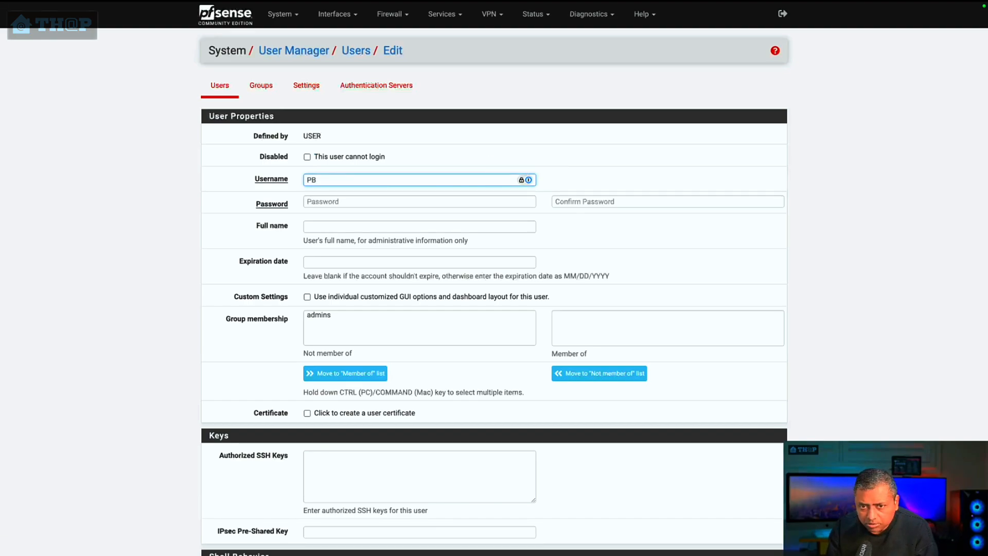
Step: Enter and confirm the account password for the new user
{"action": "left_click", "coordinate": [349, 202]}
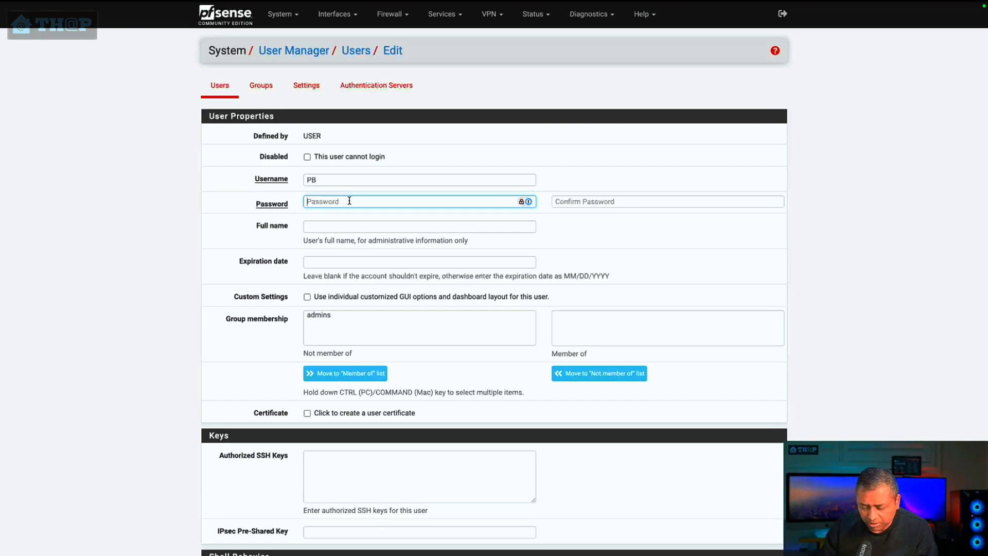
{"action": "type", "text": "p•••••••"}
{"action": "key", "text": "Tab"}
{"action": "type", "text": "••••••"}
{"action": "key", "text": "Tab"}
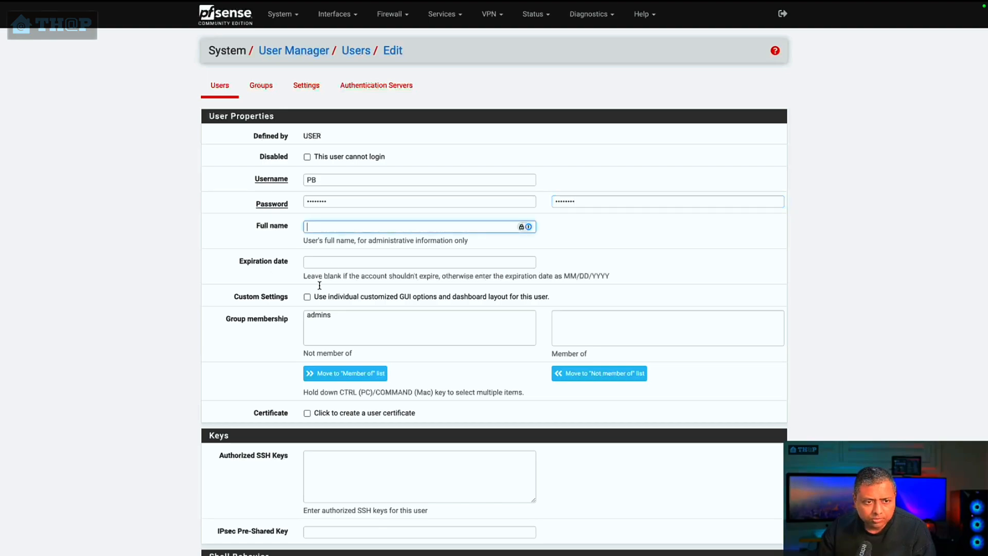
Step: Enable creation of a user certificate with the descriptive name test user OpenVPN cert
{"action": "scroll", "coordinate": [439, 335], "scroll_direction": "down", "scroll_amount": 3}
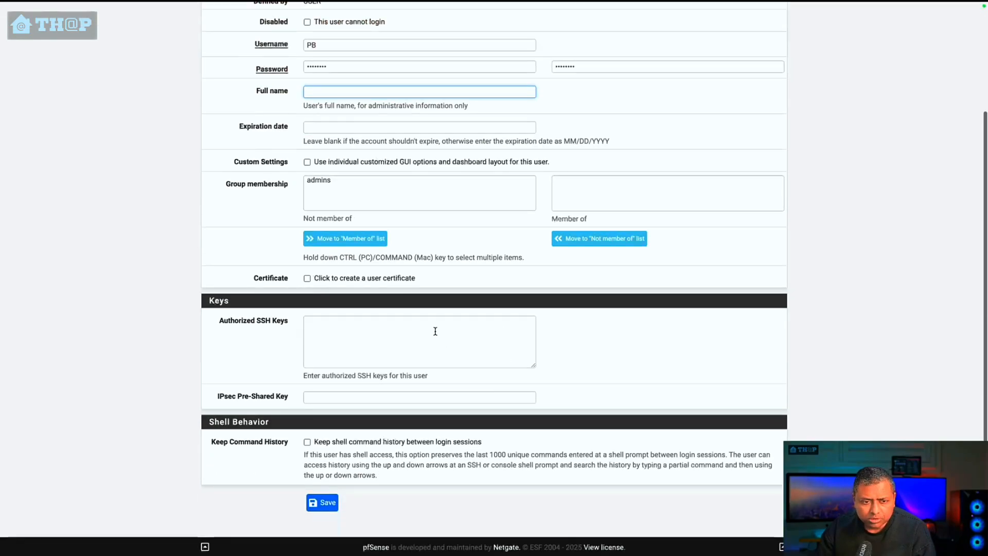
{"action": "left_click", "coordinate": [307, 278]}
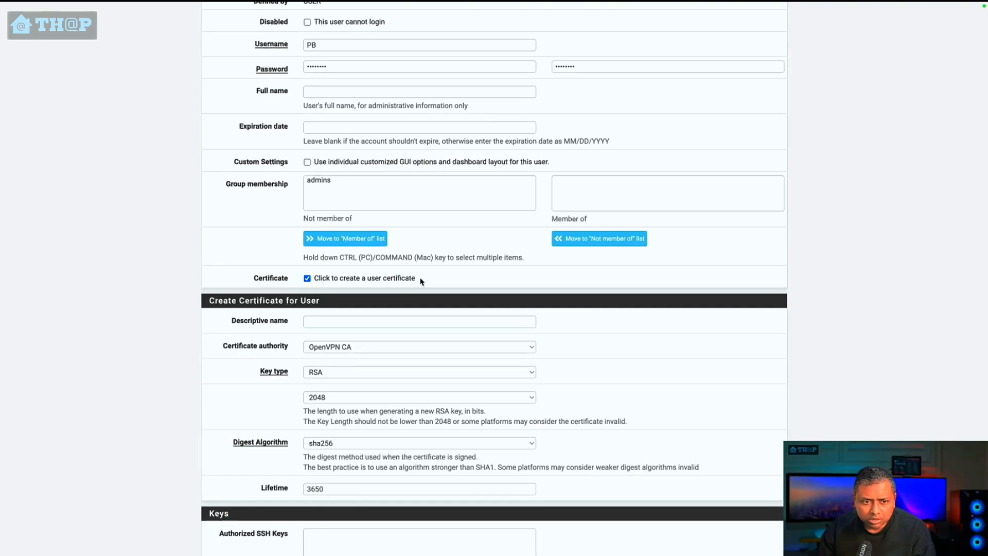
{"action": "left_click", "coordinate": [424, 323]}
{"action": "type", "text": "my-test-user-"}
{"action": "type", "text": "cert"}
{"action": "left_click_drag", "start_coordinate": [333, 322], "coordinate": [279, 325]}
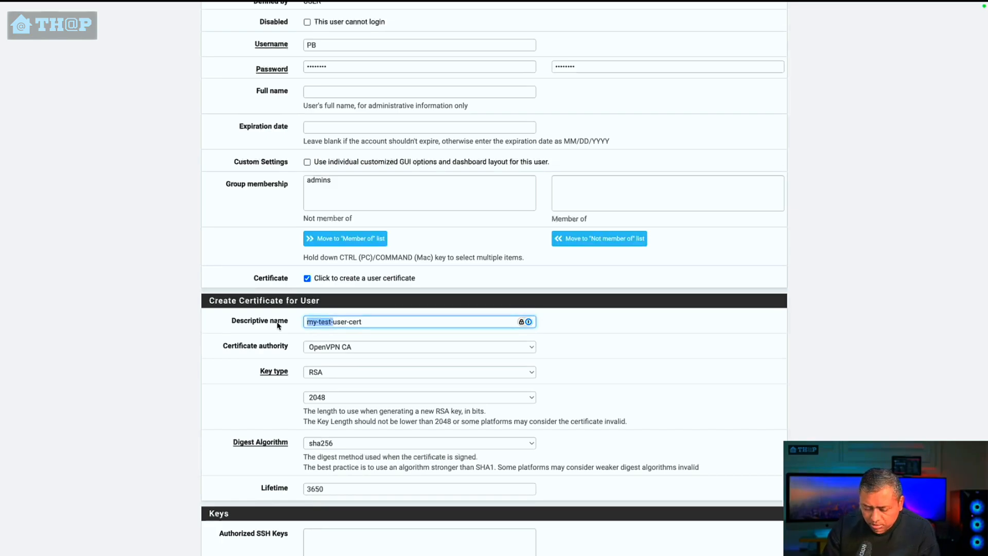
{"action": "type", "text": "test"}
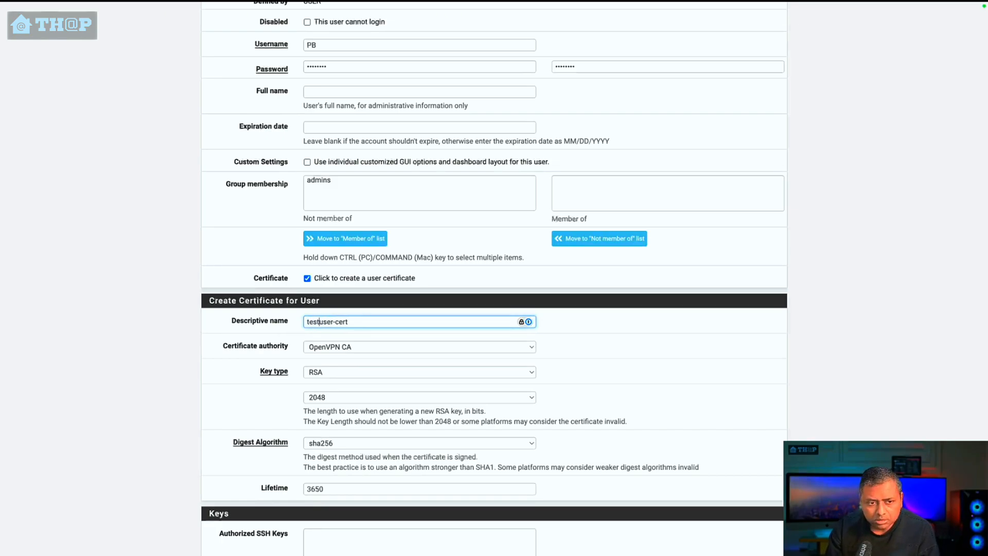
{"action": "key", "text": "Right"}
{"action": "key", "text": "Right"}
{"action": "key", "text": "Right"}
{"action": "key", "text": "Right"}
{"action": "key", "text": "Right"}
{"action": "key", "text": "BackSpace"}
{"action": "type", "text": "OpenVPN"}
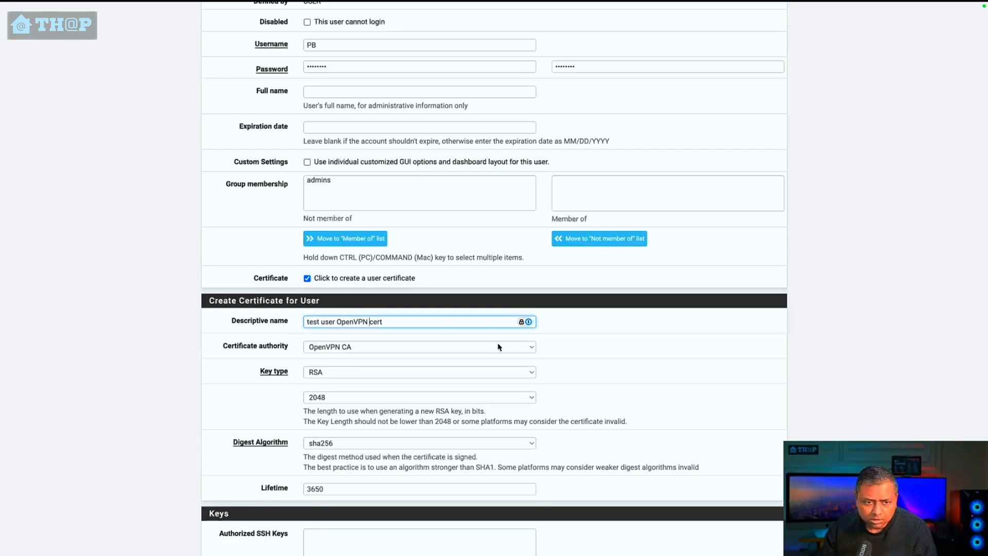
Step: Choose My test CA as the user certificate's authority, leave the key settings at their defaults, and save the user
{"action": "left_click", "coordinate": [520, 346]}
{"action": "left_click", "coordinate": [337, 375]}
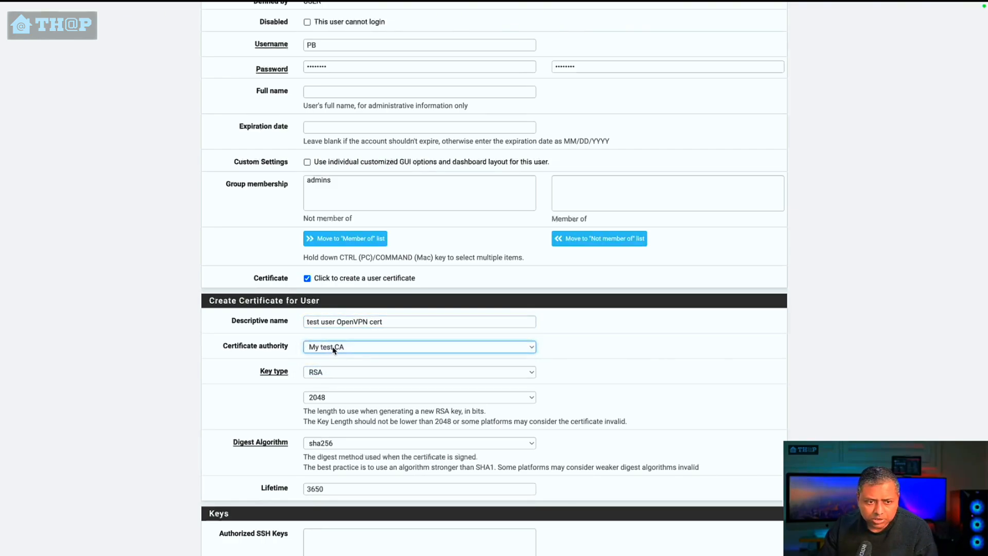
{"action": "left_click", "coordinate": [336, 347]}
{"action": "left_click", "coordinate": [319, 348]}
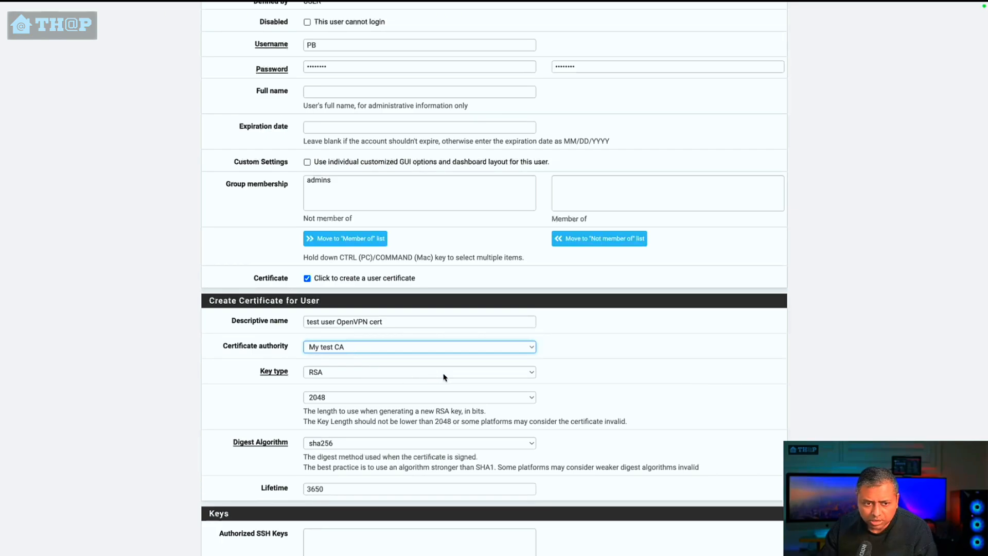
{"action": "scroll", "coordinate": [363, 407], "scroll_direction": "down", "scroll_amount": 2}
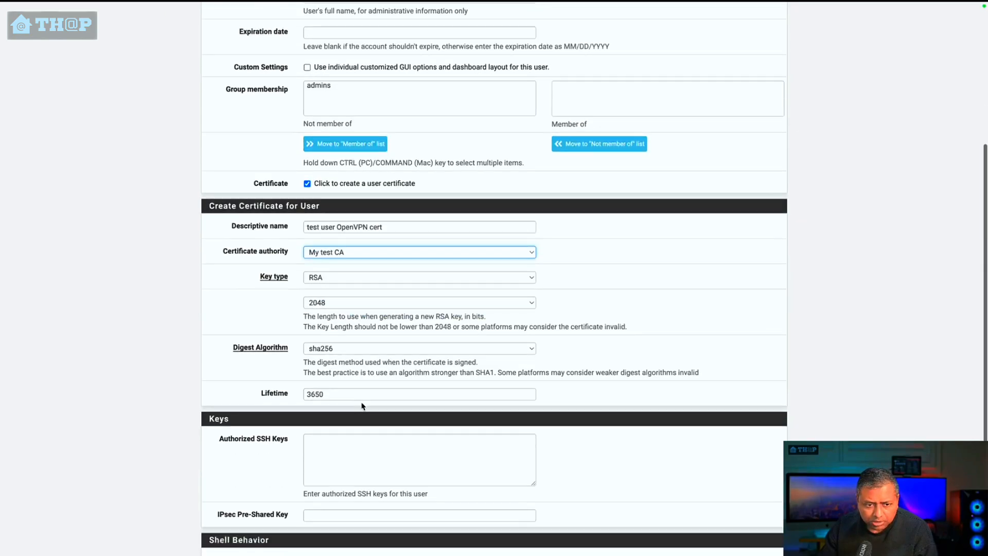
{"action": "scroll", "coordinate": [361, 406], "scroll_direction": "down", "scroll_amount": 3}
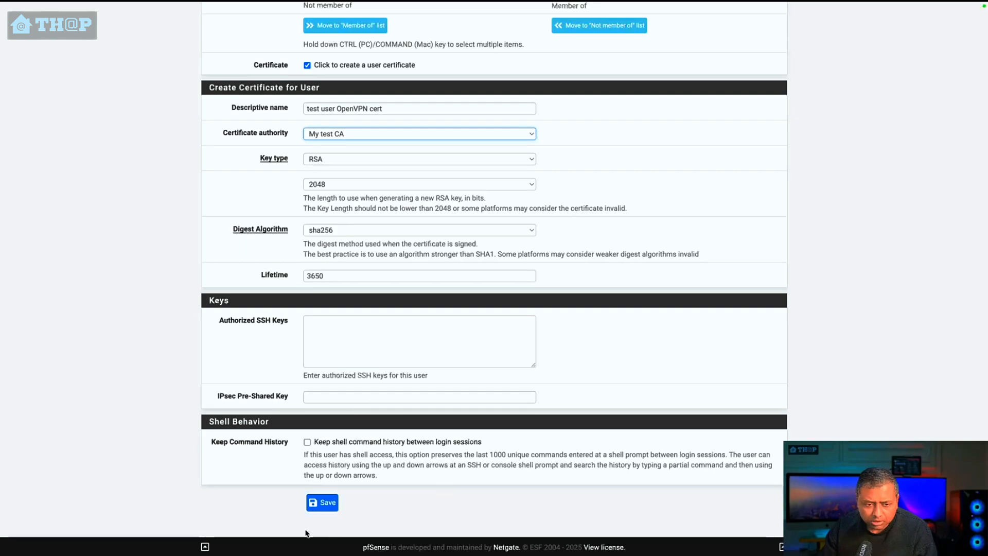
{"action": "left_click", "coordinate": [324, 502]}
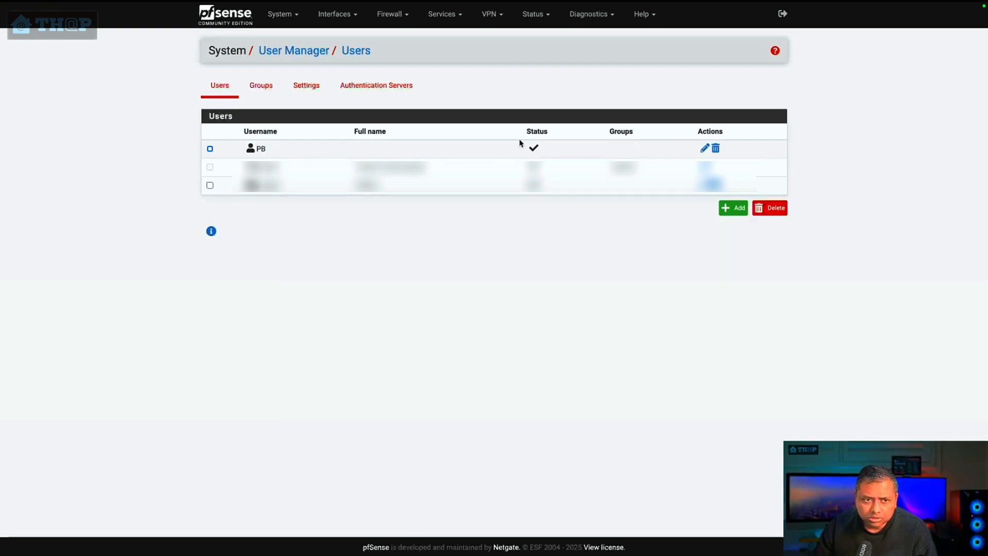
Step: Check the installed packages in the Package Manager for openvpn-client-export
{"action": "left_click", "coordinate": [282, 14]}
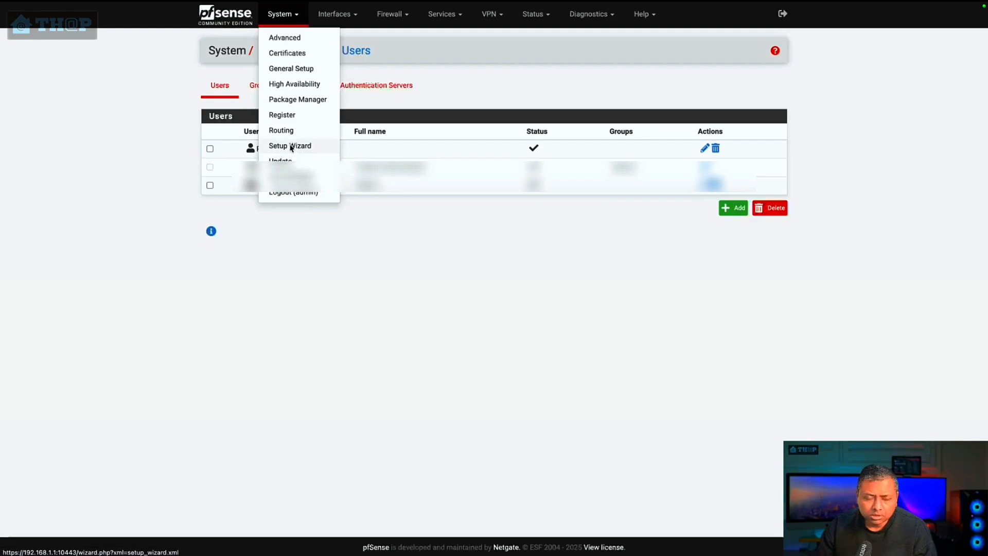
{"action": "left_click", "coordinate": [297, 100]}
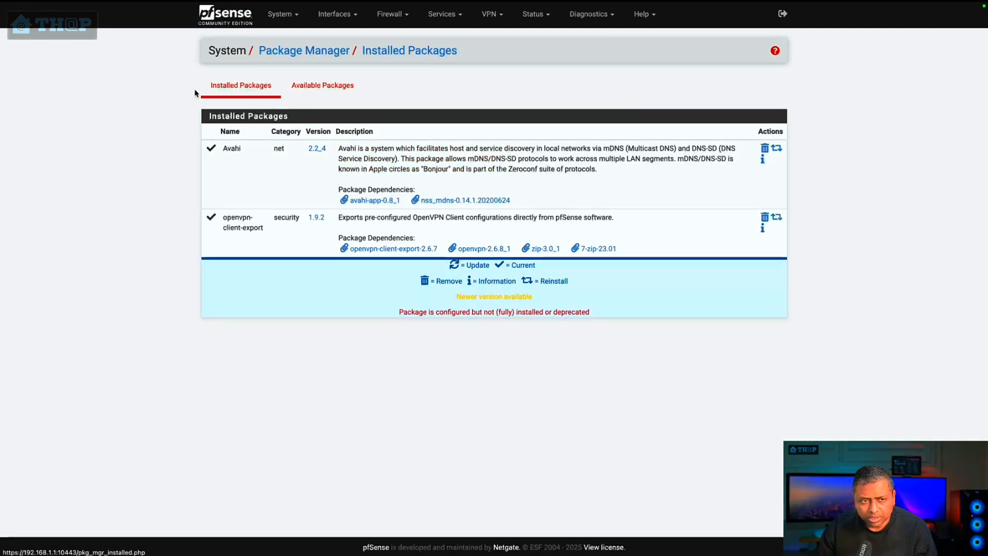
{"action": "left_click_drag", "start_coordinate": [222, 219], "coordinate": [273, 234]}
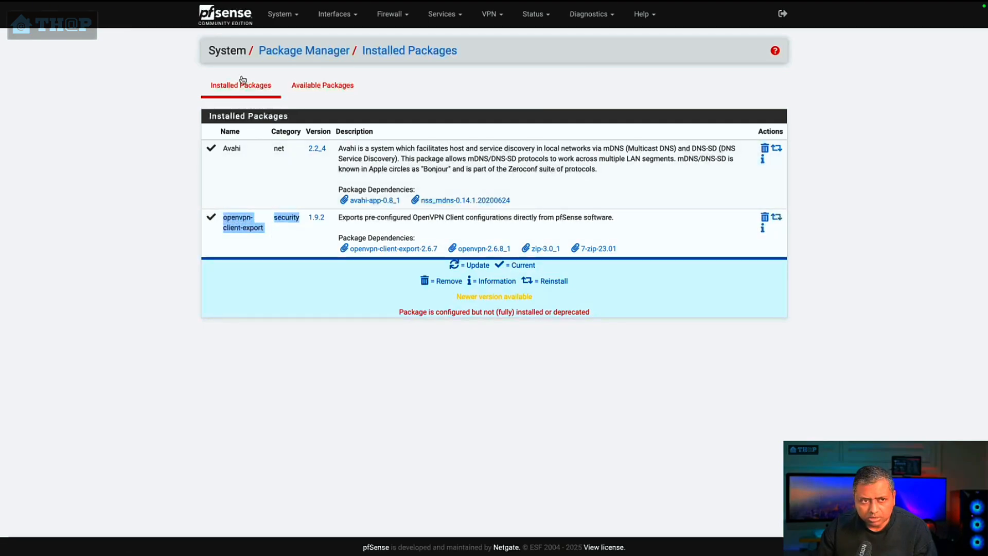
{"action": "left_click", "coordinate": [263, 234]}
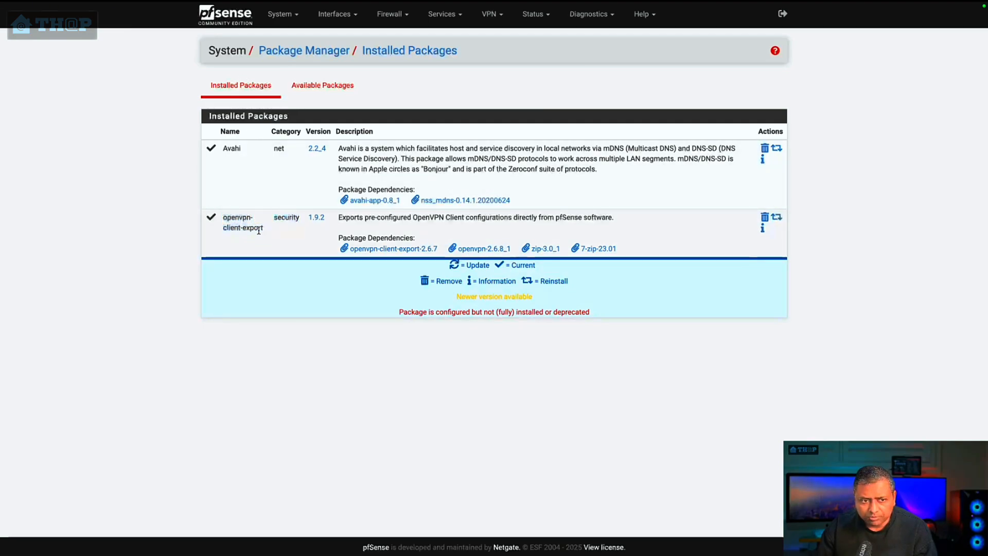
Step: Search the available packages for openvpn, then return to the installed packages list
{"action": "left_click", "coordinate": [329, 83]}
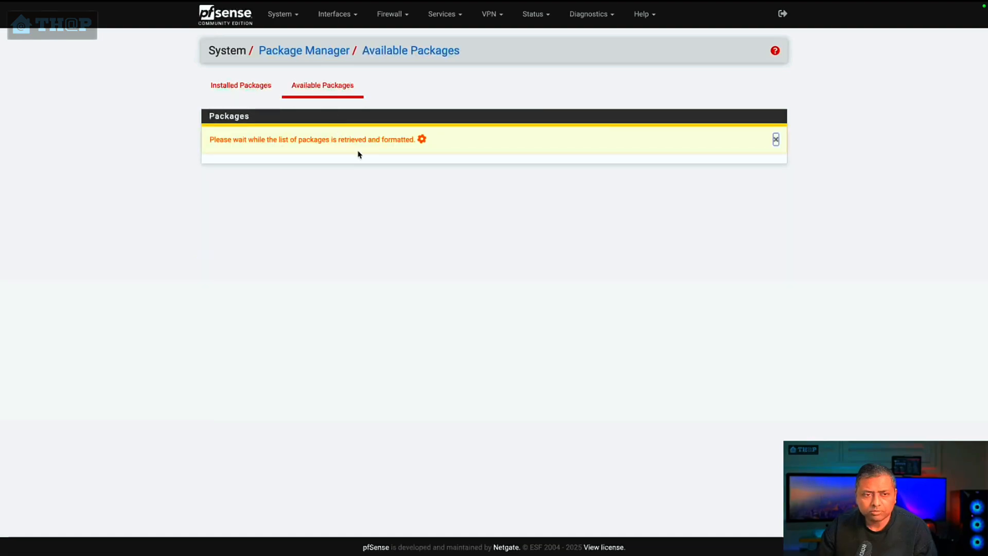
{"action": "left_click", "coordinate": [470, 133]}
{"action": "type", "text": "openvpn"}
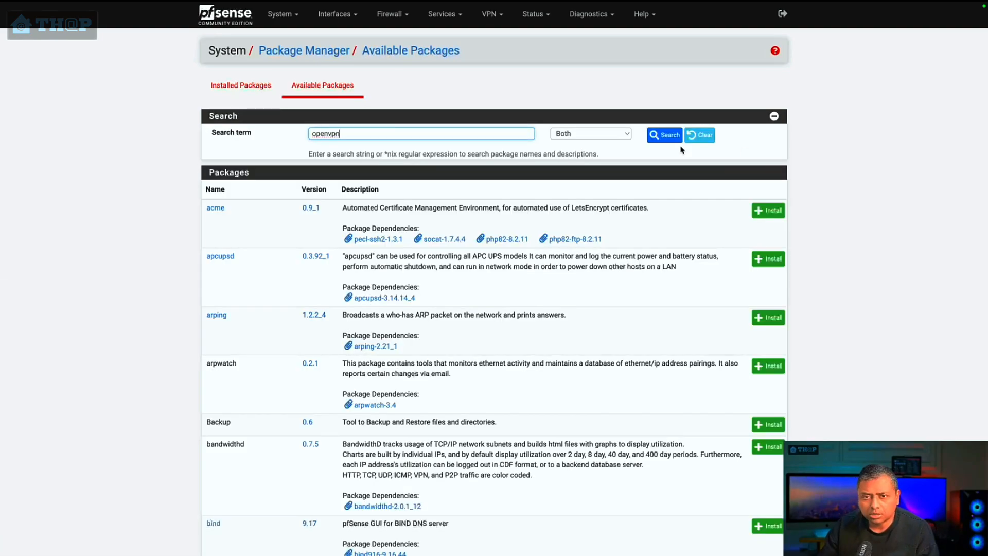
{"action": "left_click", "coordinate": [662, 136]}
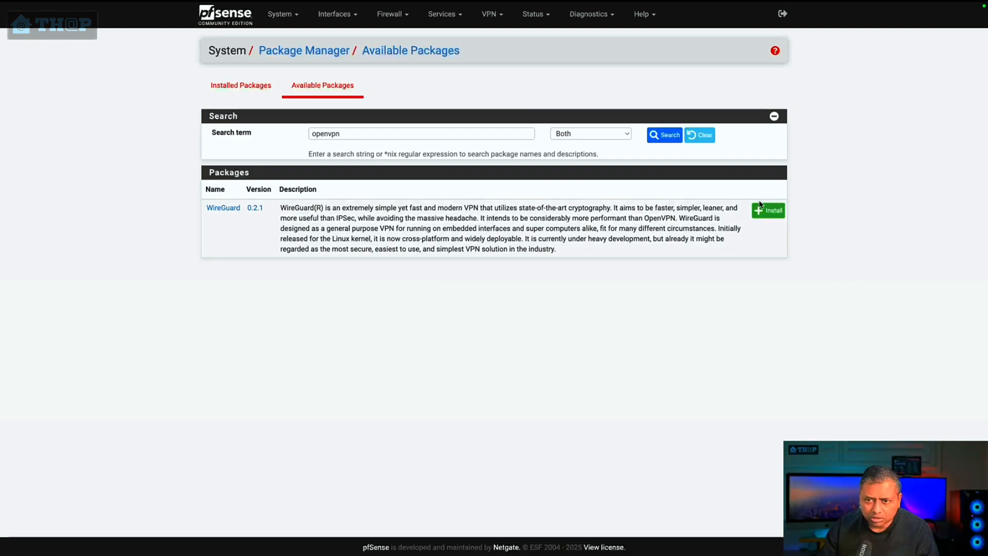
{"action": "left_click", "coordinate": [241, 85]}
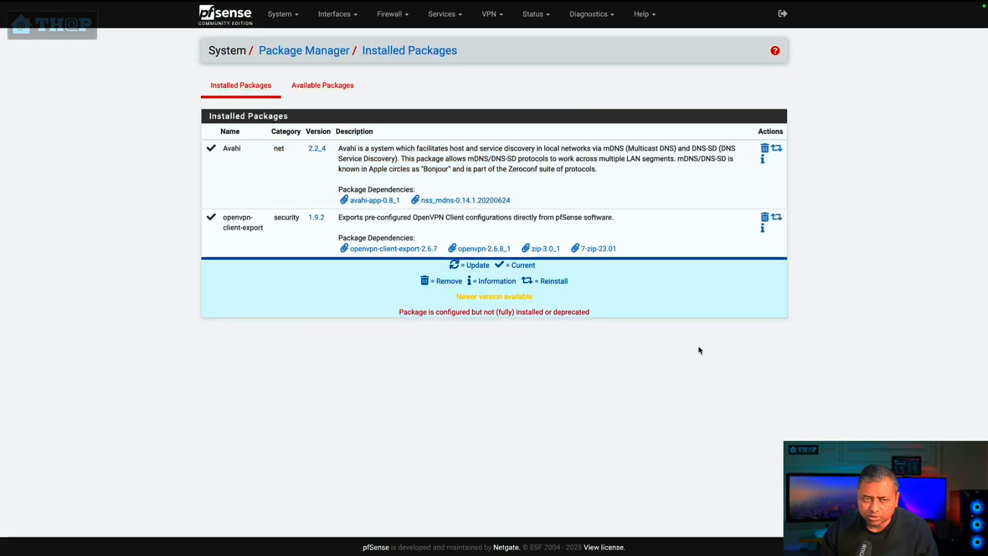
Step: In the OpenVPN client export utility, set Host Name Resolution to Other and the host name to example.freddns.org
{"action": "left_click", "coordinate": [492, 14]}
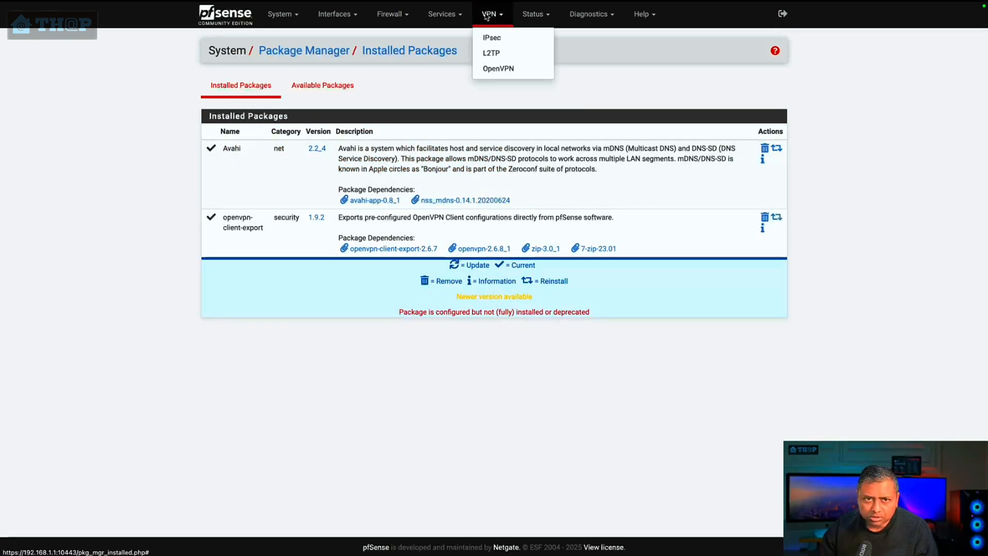
{"action": "left_click", "coordinate": [511, 69]}
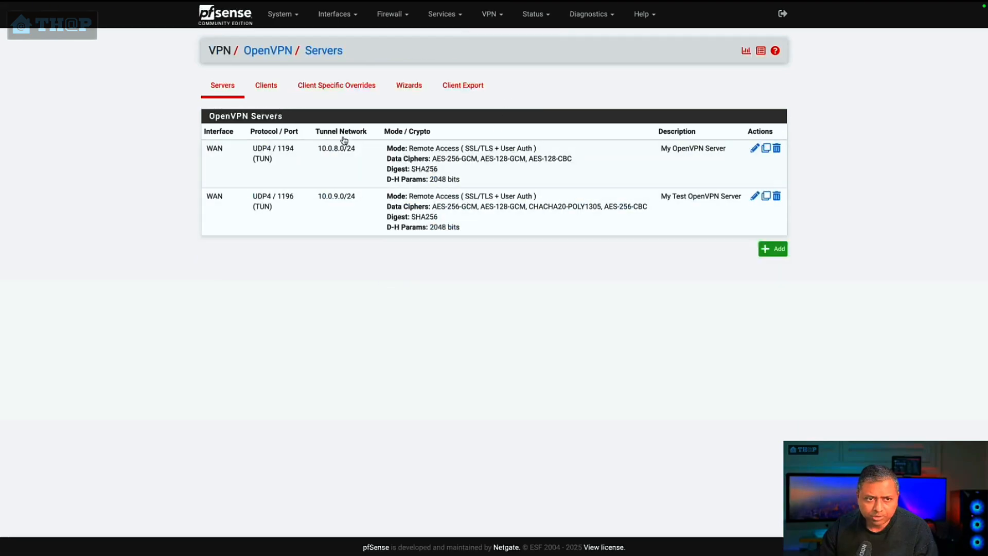
{"action": "left_click", "coordinate": [463, 88]}
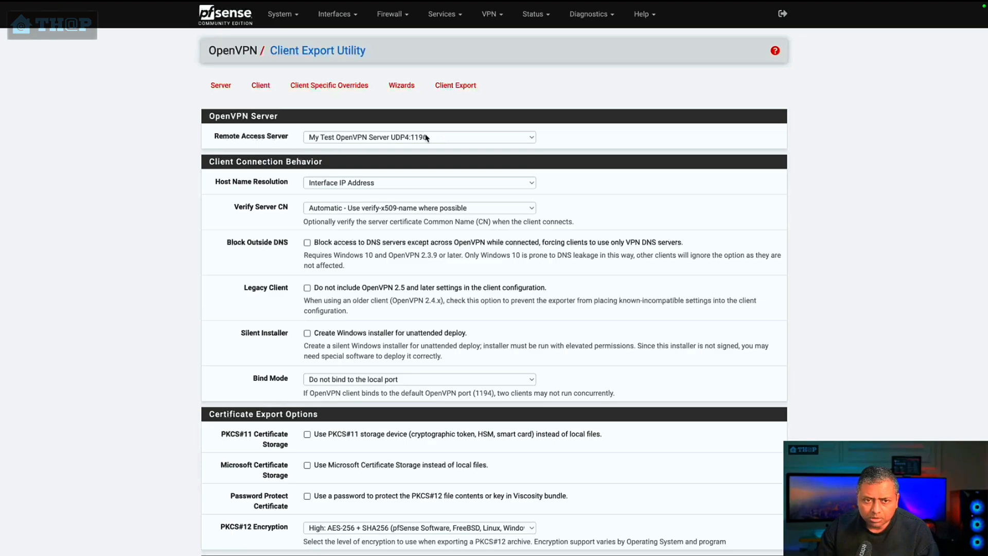
{"action": "left_click", "coordinate": [380, 186]}
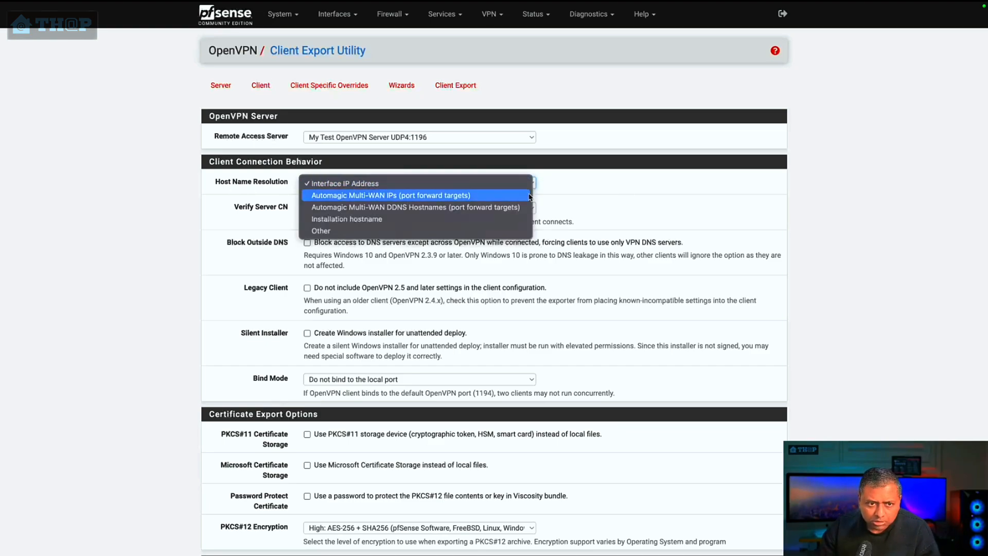
{"action": "left_click", "coordinate": [455, 230]}
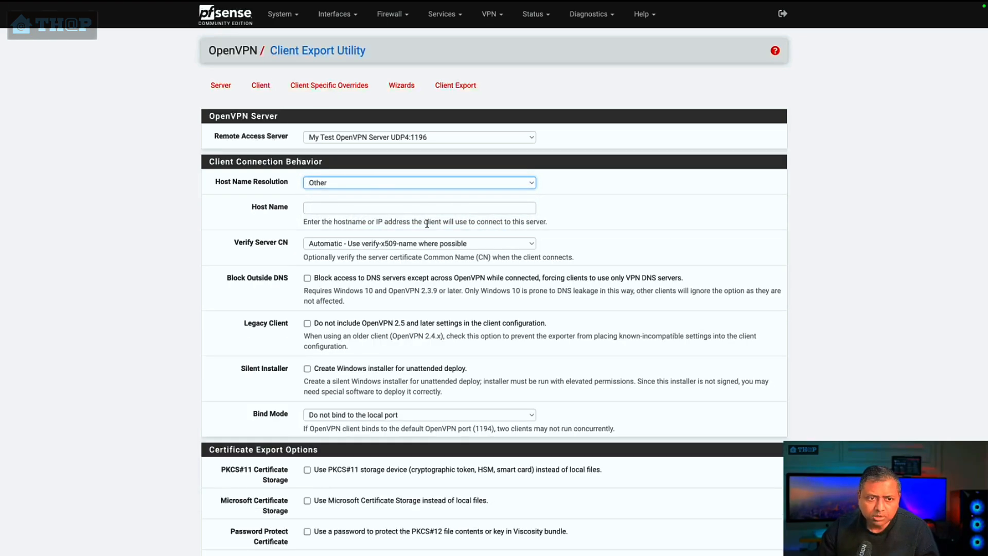
{"action": "left_click", "coordinate": [383, 206]}
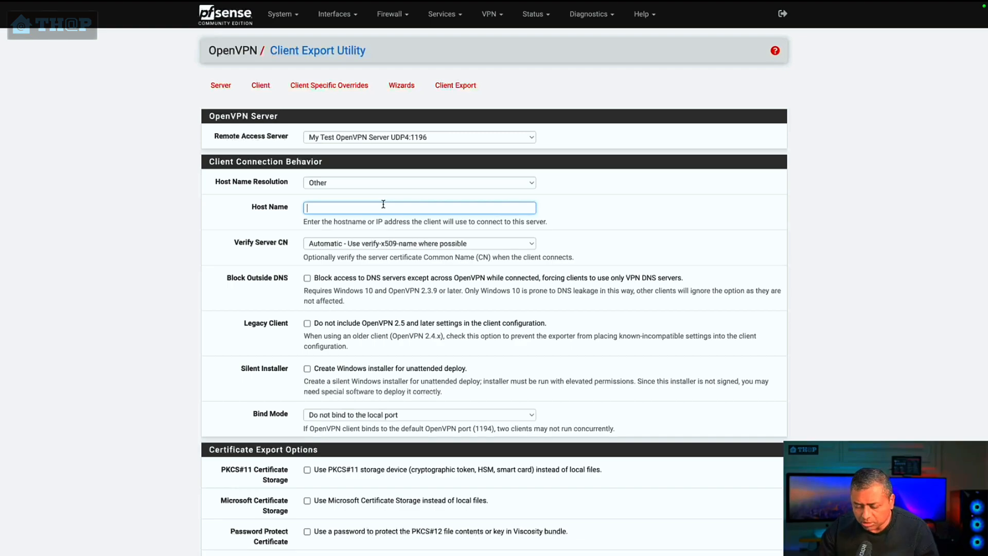
{"action": "type", "text": "example.freddns"}
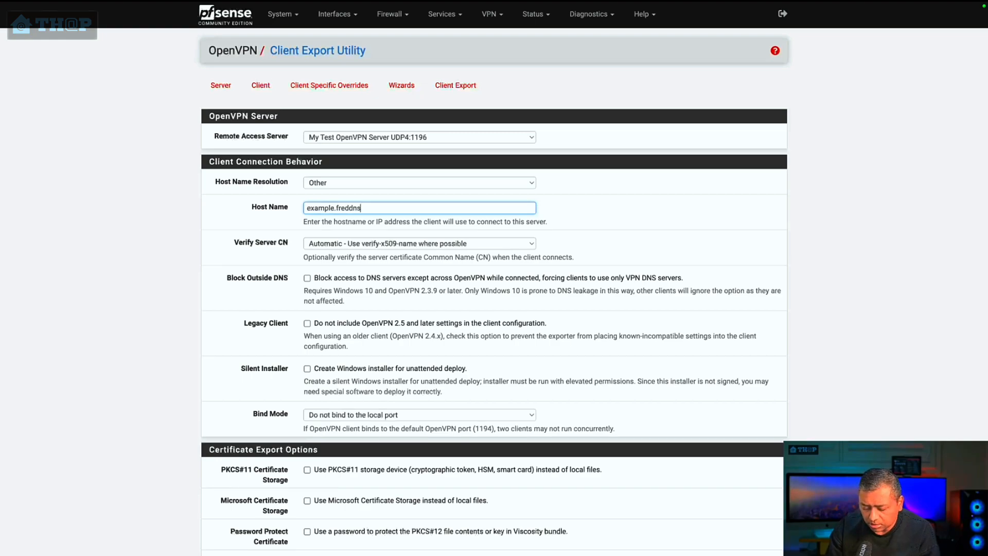
{"action": "type", "text": "org"}
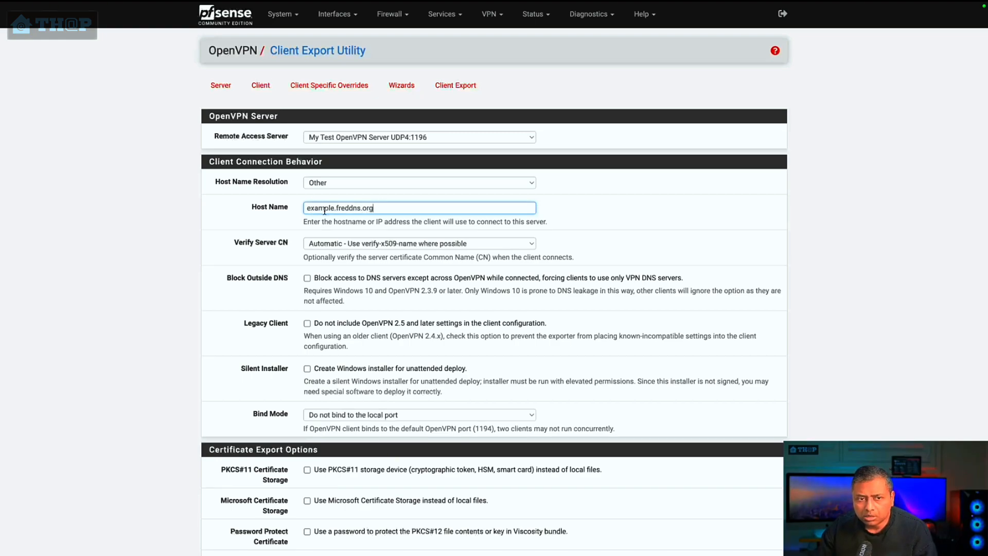
{"action": "left_click_drag", "start_coordinate": [392, 211], "coordinate": [294, 214]}
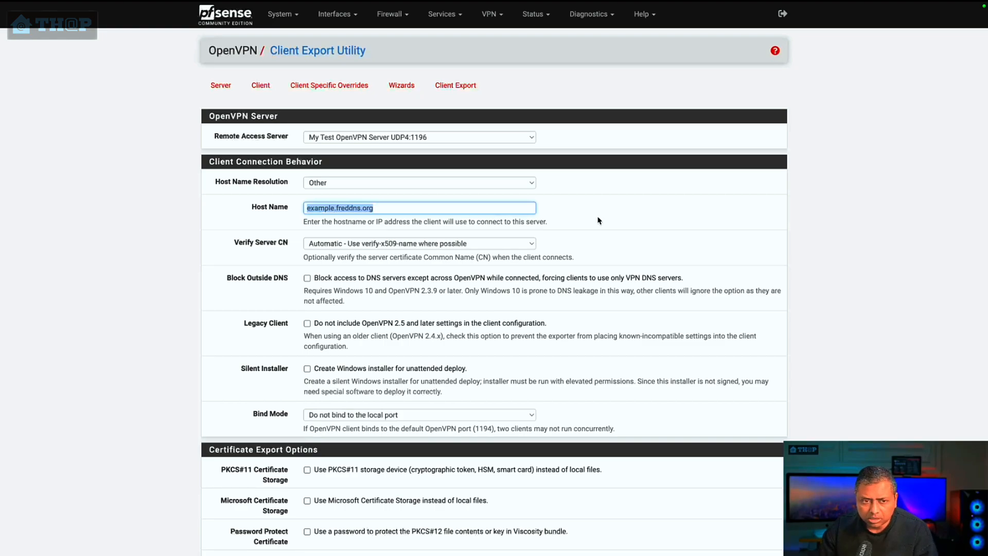
{"action": "left_click", "coordinate": [560, 240]}
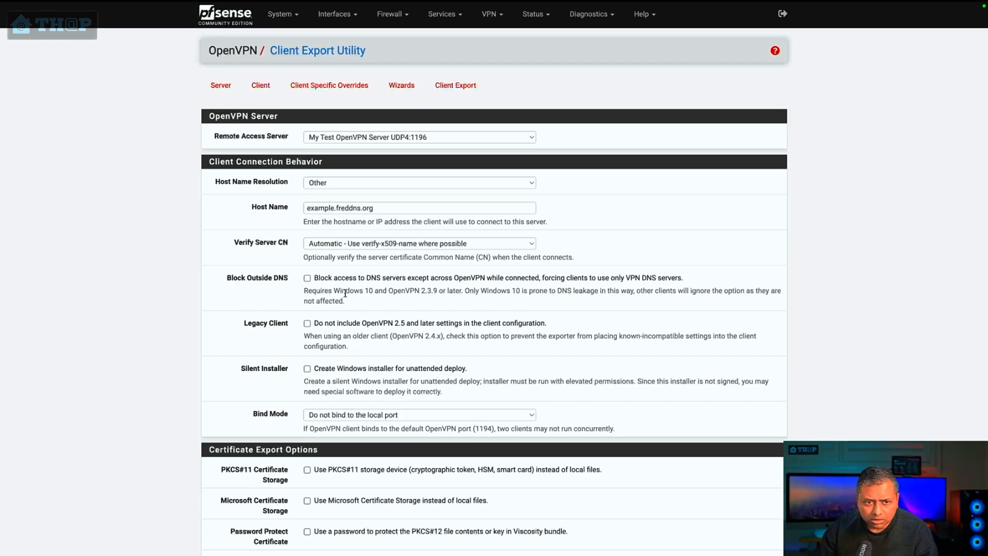
Step: Export the OpenVPN Connect (iOS/Android) inline configuration for test user OpenVPN cert and save it in the pfsense OpenVPN folder
{"action": "scroll", "coordinate": [346, 293], "scroll_direction": "down", "scroll_amount": 1}
{"action": "scroll", "coordinate": [330, 302], "scroll_direction": "down", "scroll_amount": 1}
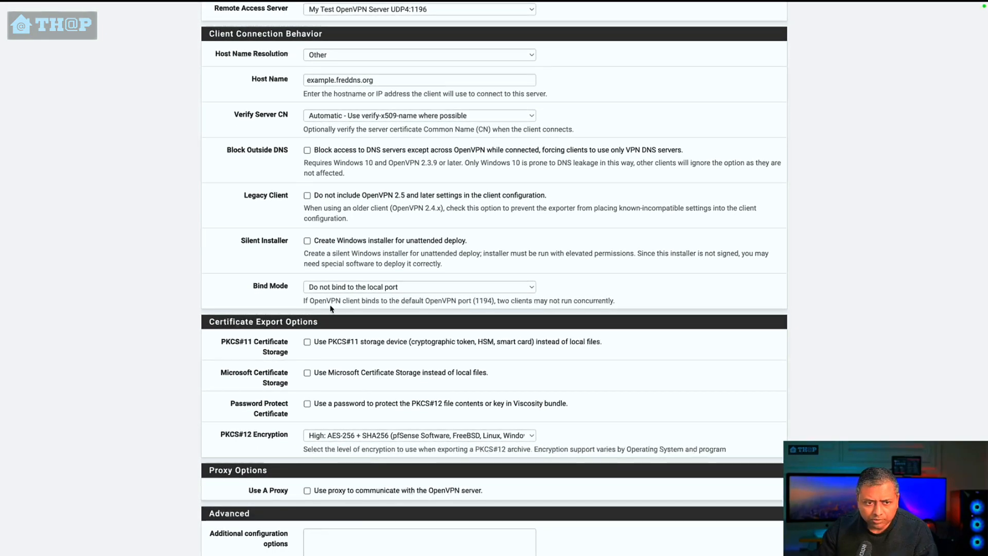
{"action": "scroll", "coordinate": [436, 287], "scroll_direction": "down", "scroll_amount": 8}
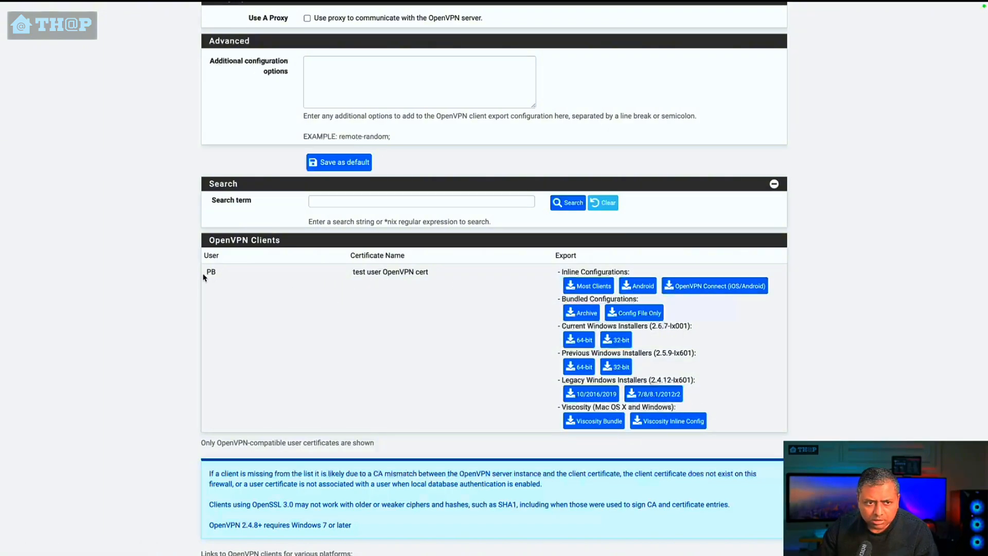
{"action": "left_click_drag", "start_coordinate": [352, 272], "coordinate": [432, 273]}
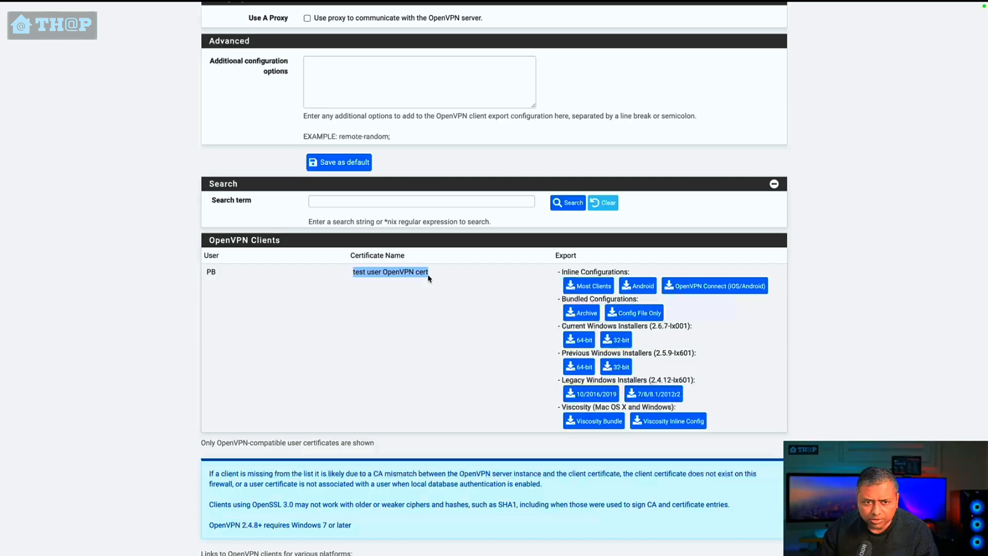
{"action": "left_click", "coordinate": [449, 292]}
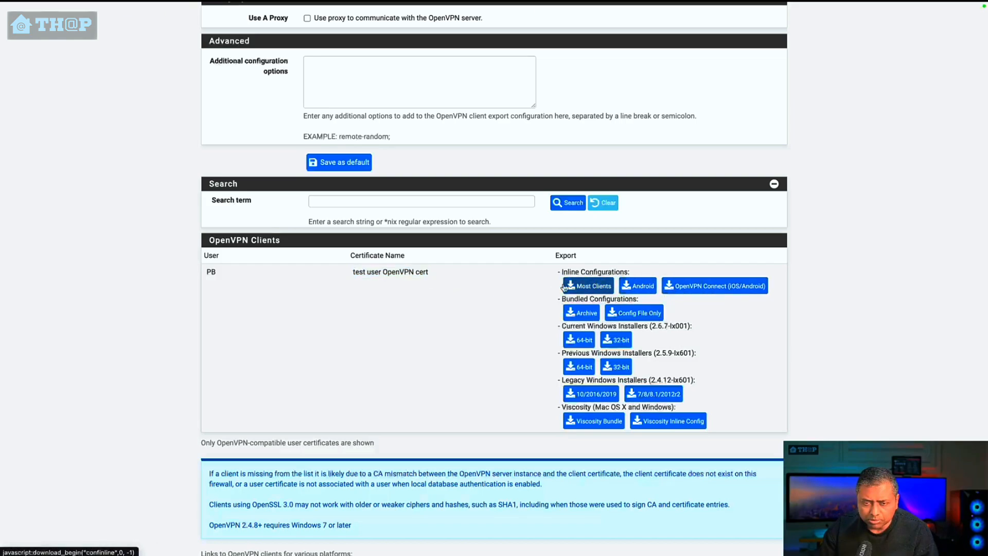
{"action": "left_click", "coordinate": [739, 292]}
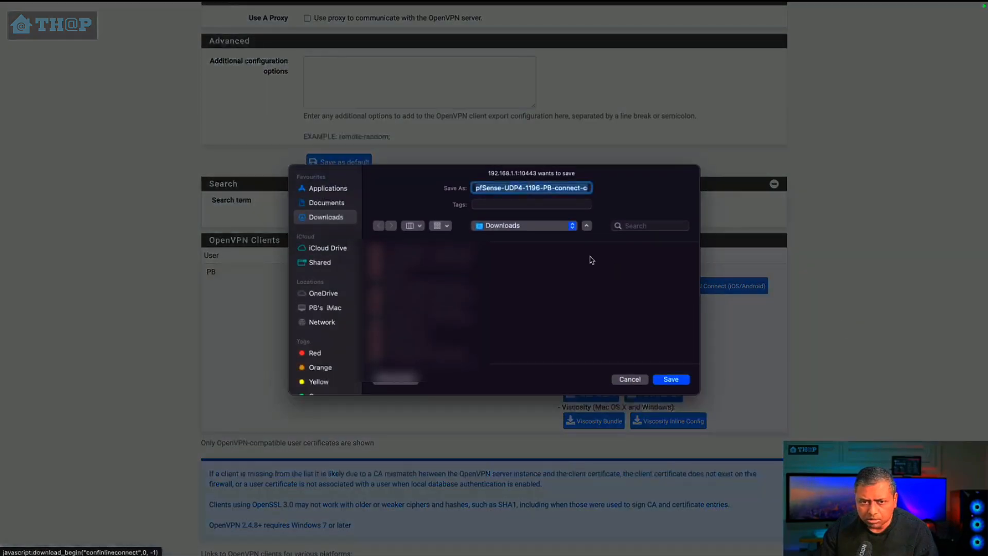
{"action": "scroll", "coordinate": [453, 308], "scroll_direction": "down", "scroll_amount": 10}
{"action": "left_click", "coordinate": [453, 357]}
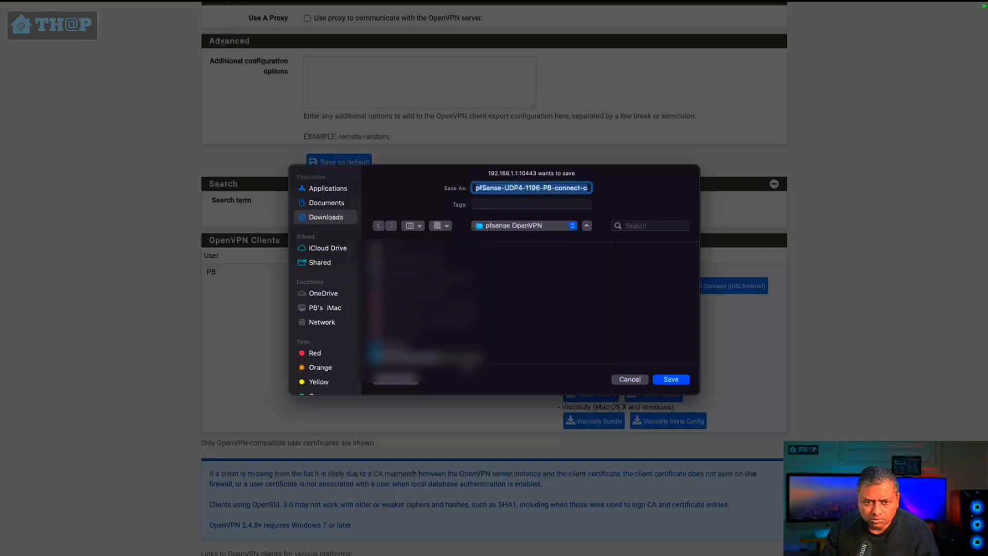
{"action": "left_click", "coordinate": [670, 379]}
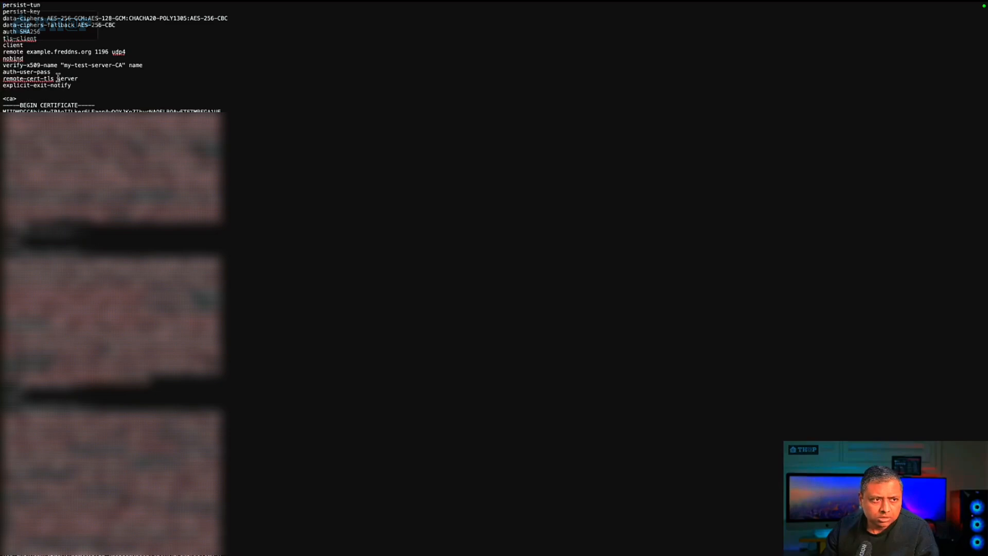
Step: Add the lines fast-io, sndbuf 524288 and rcvbuf 524288 below nobind in the exported client configuration file
{"action": "left_click", "coordinate": [77, 80]}
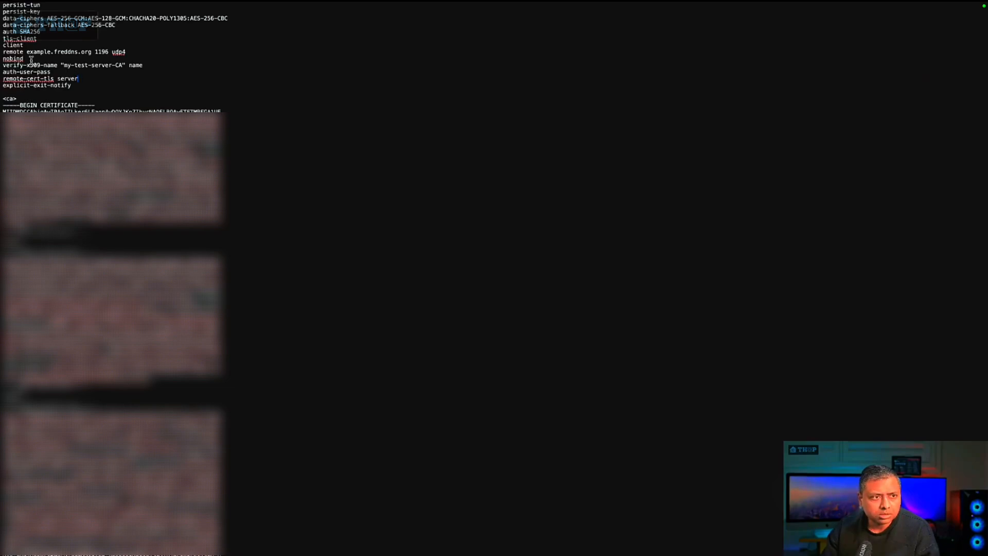
{"action": "key", "text": "Return"}
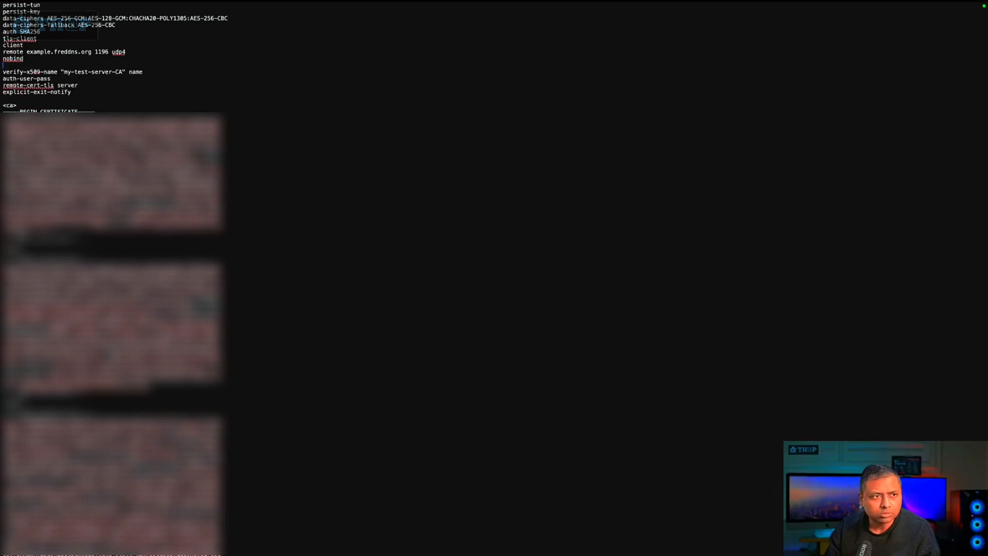
{"action": "type", "text": "fast-io sndbuf 524288 rcvbuf 524288"}
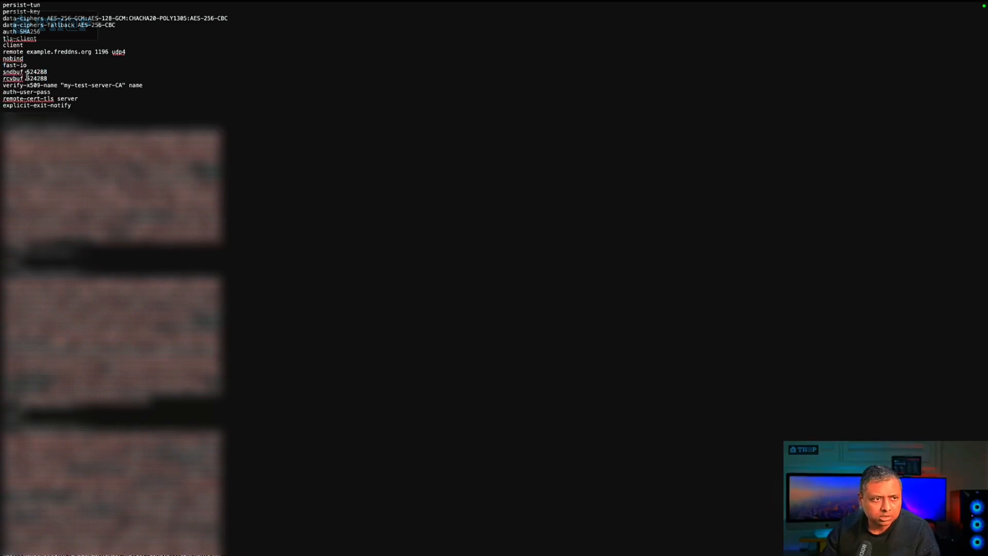
{"action": "left_click_drag", "start_coordinate": [47, 79], "coordinate": [4, 65]}
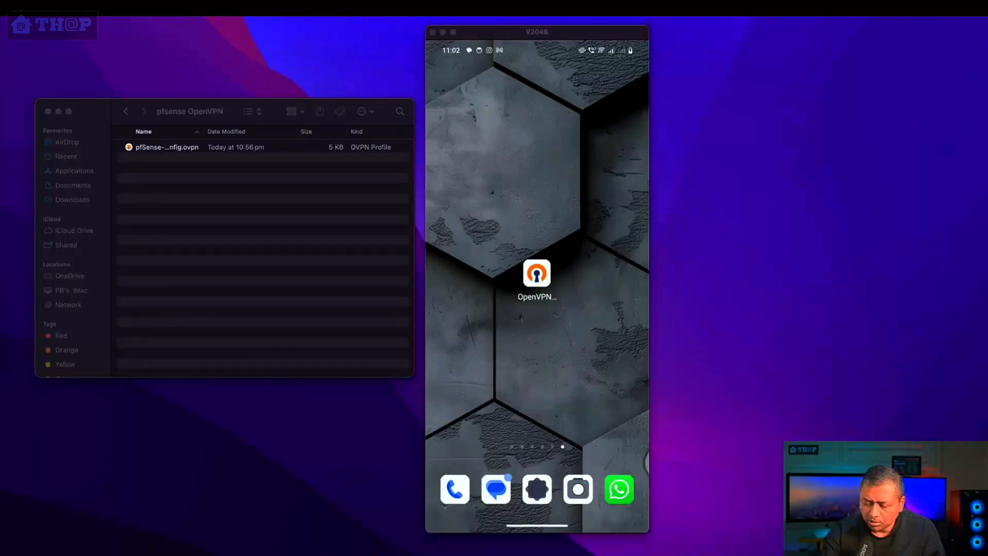
Step: Switch to the OpenVPN app on the phone, import the pfSense-UDP4-1194-connect-config.ovpn file as a profile and enable Save password
{"action": "left_click_drag", "start_coordinate": [537, 278], "coordinate": [478, 278]}
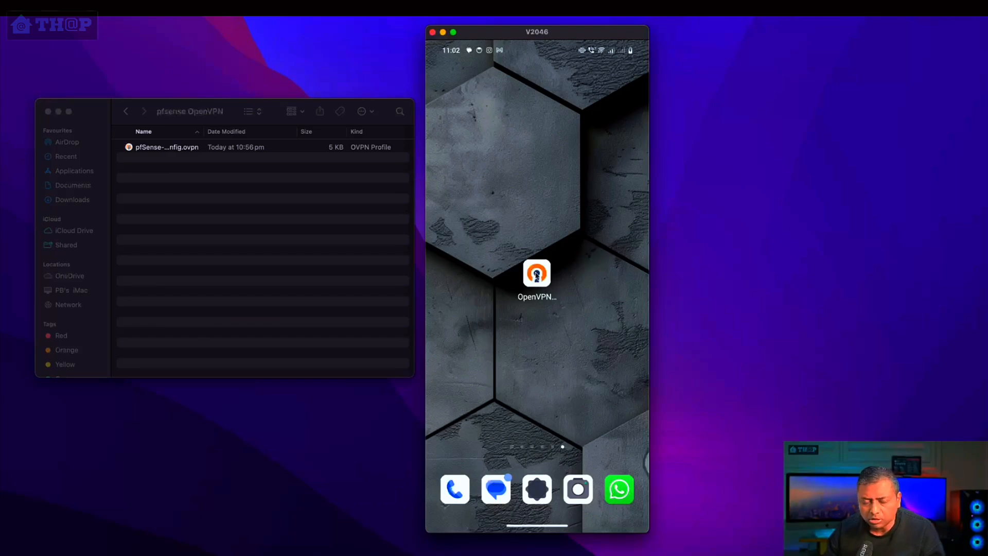
{"action": "left_click", "coordinate": [537, 272]}
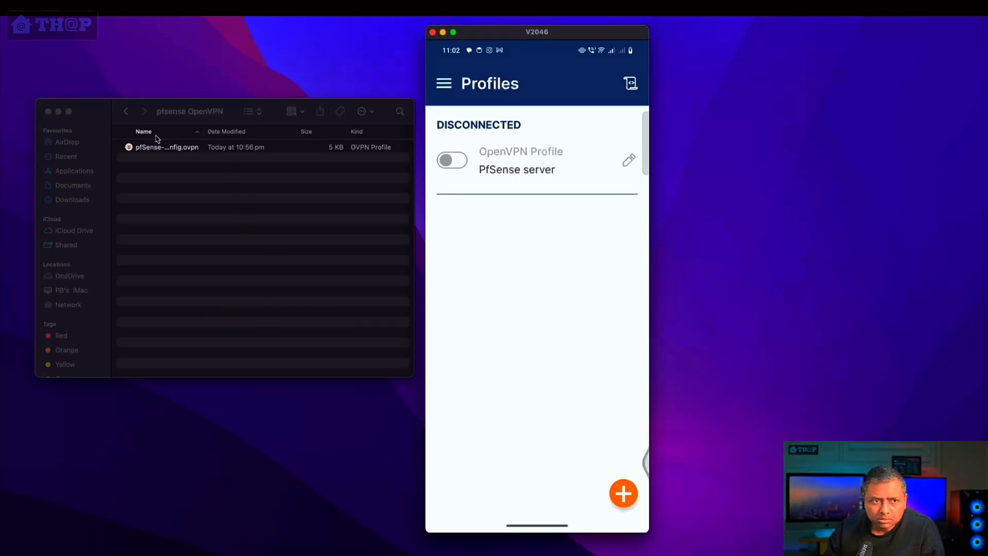
{"action": "left_click", "coordinate": [624, 493]}
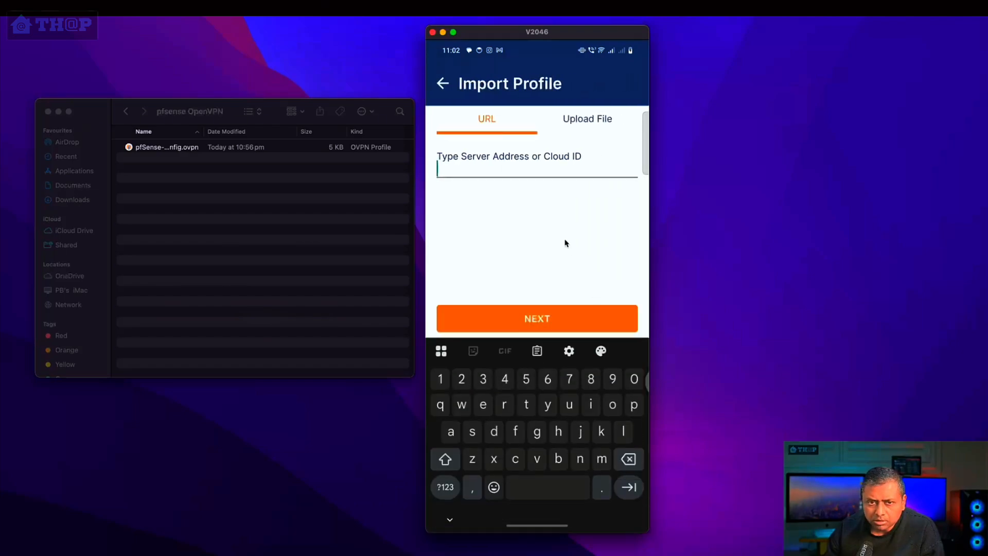
{"action": "left_click", "coordinate": [591, 122]}
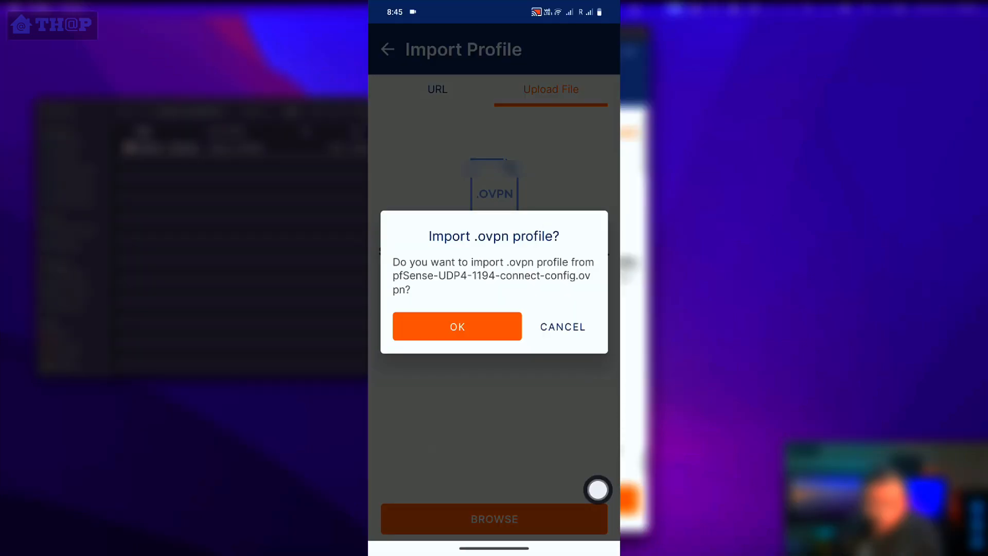
{"action": "left_click", "coordinate": [456, 326]}
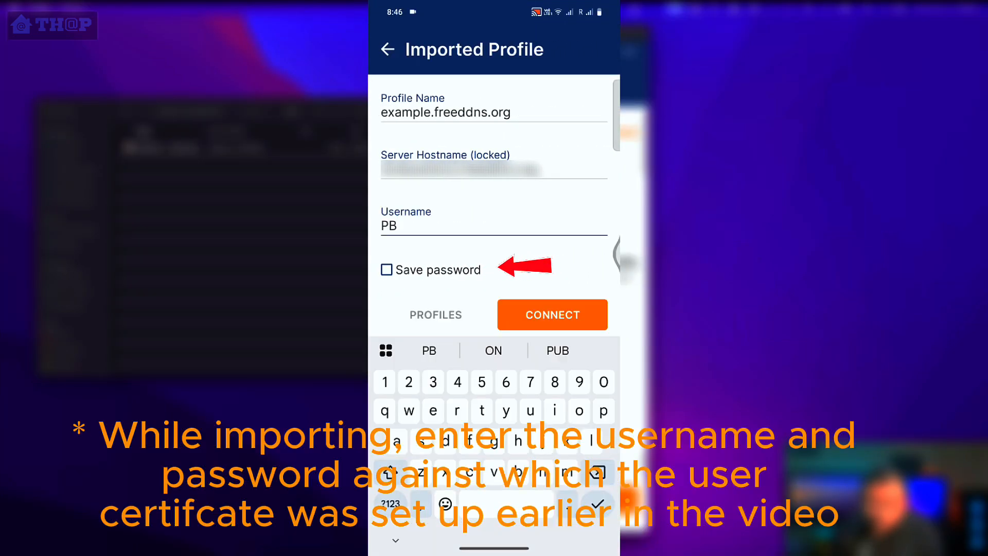
{"action": "left_click", "coordinate": [386, 269]}
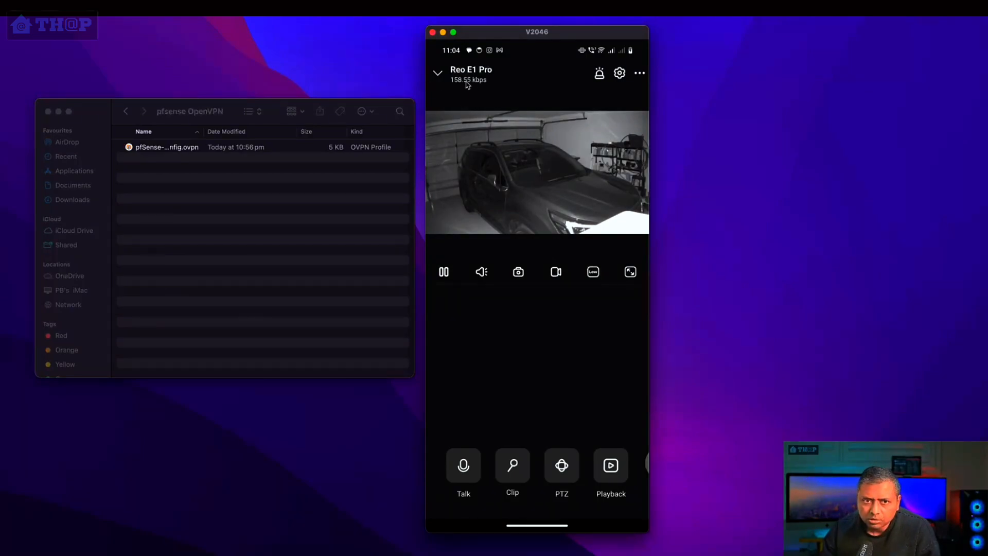
Step: Reopen the Reo E1 Pro camera's live view on the phone and try to play it without the VPN connection
{"action": "left_click", "coordinate": [438, 73]}
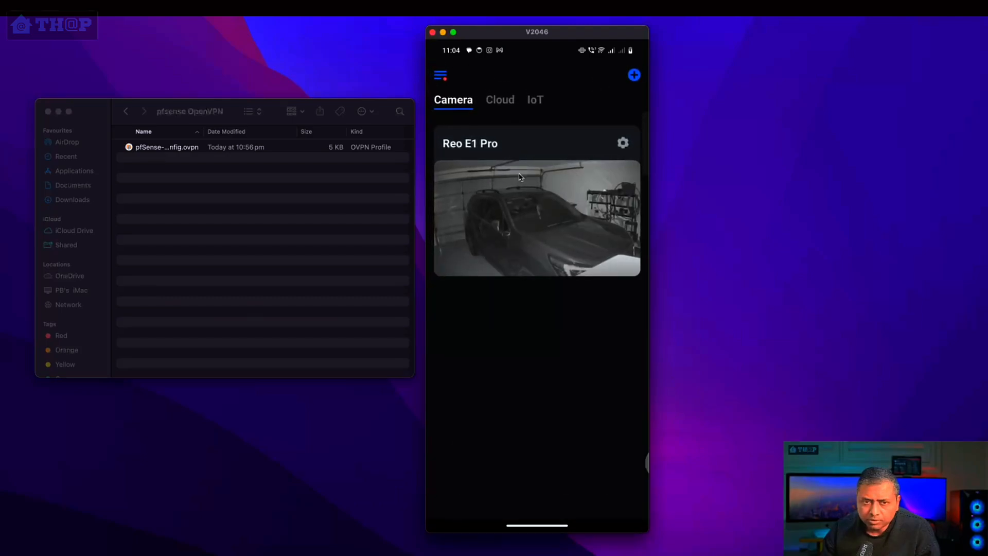
{"action": "left_click", "coordinate": [526, 208]}
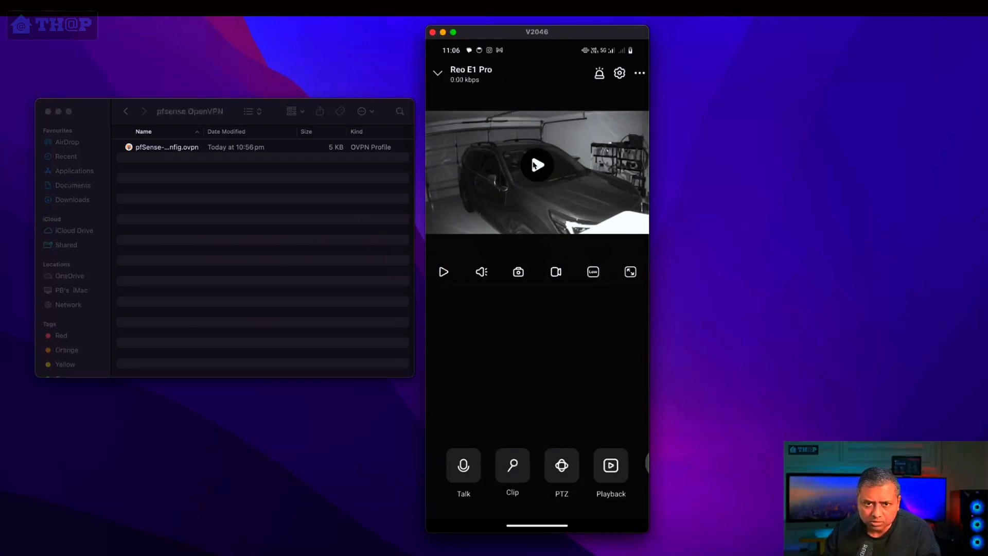
{"action": "left_click", "coordinate": [534, 165]}
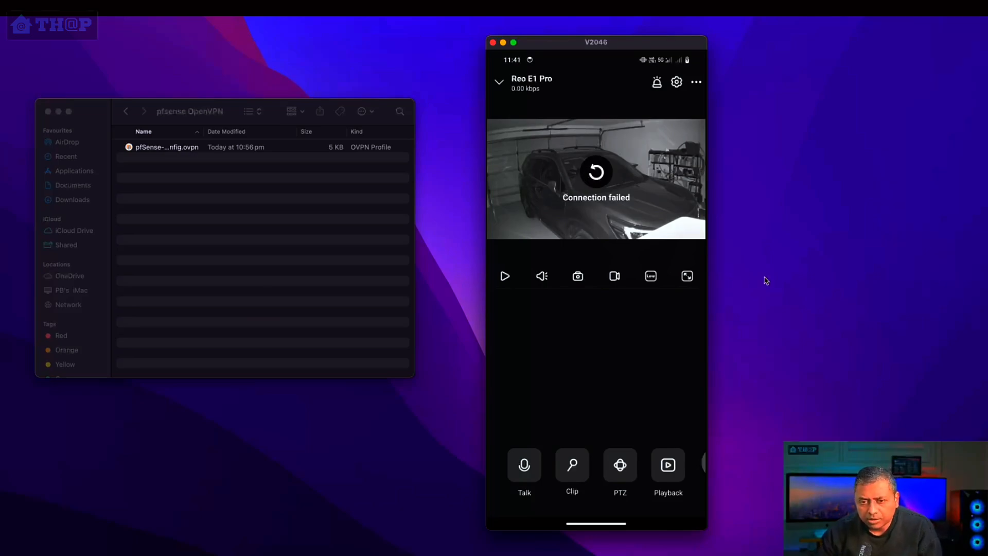
{"action": "left_click", "coordinate": [595, 171]}
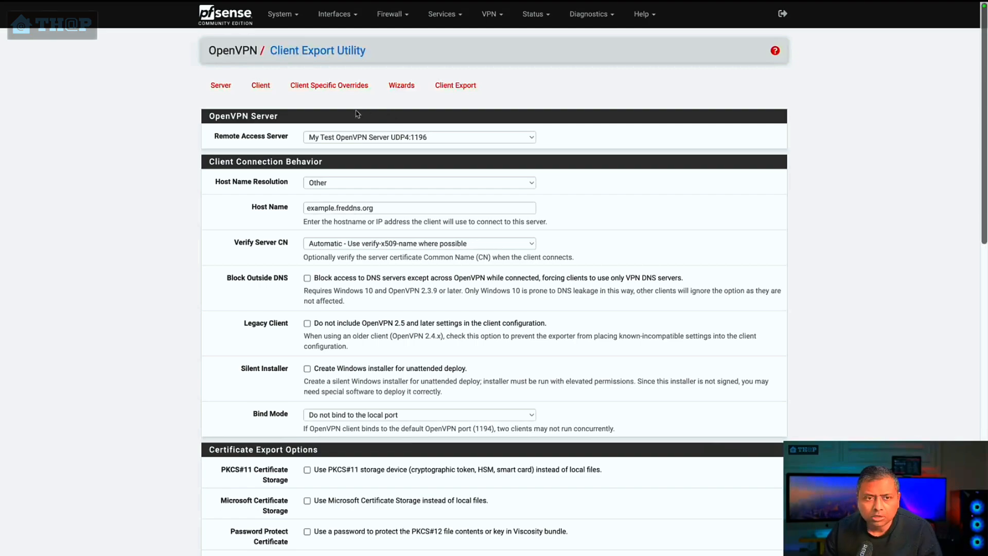
Step: Switch to pfSense and examine the CAMERAS firewall rules, especially the Reolink internet block rule and its Private_Networks alias
{"action": "left_click", "coordinate": [386, 15]}
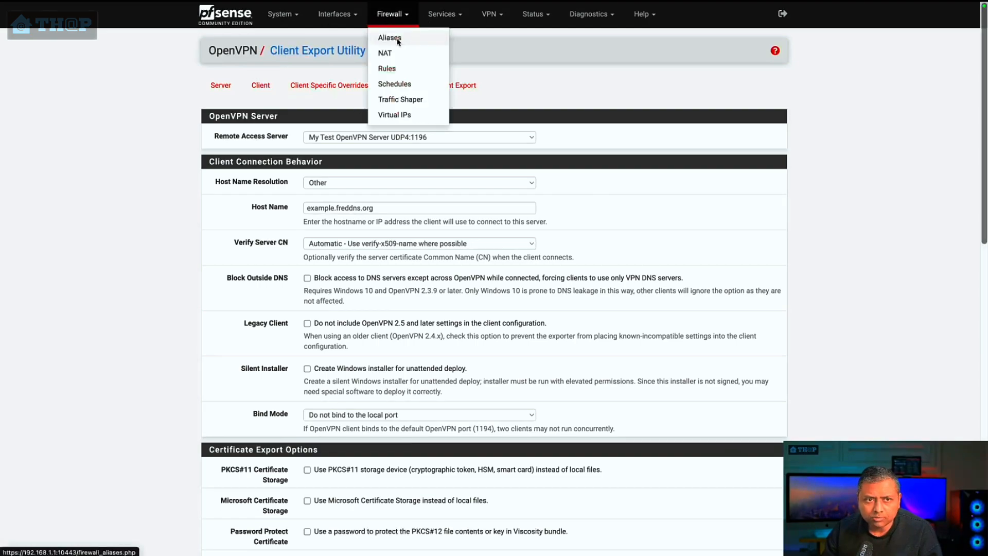
{"action": "left_click", "coordinate": [385, 69]}
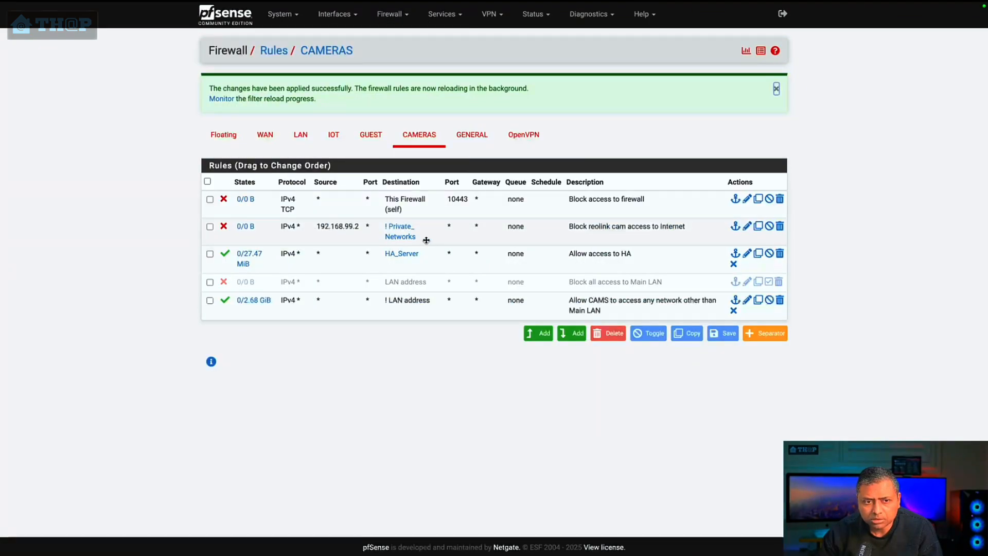
{"action": "mouse_move", "coordinate": [413, 239]}
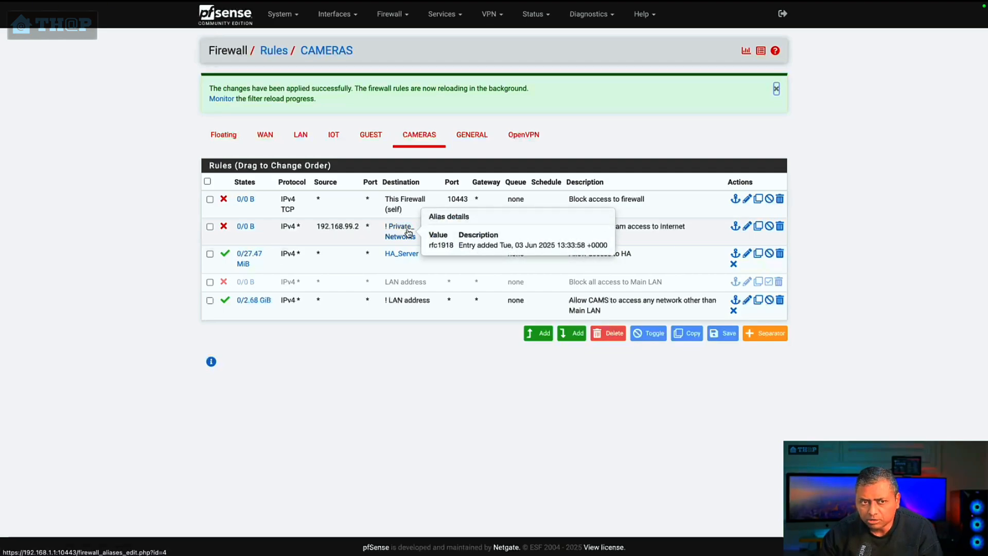
{"action": "left_click", "coordinate": [775, 88]}
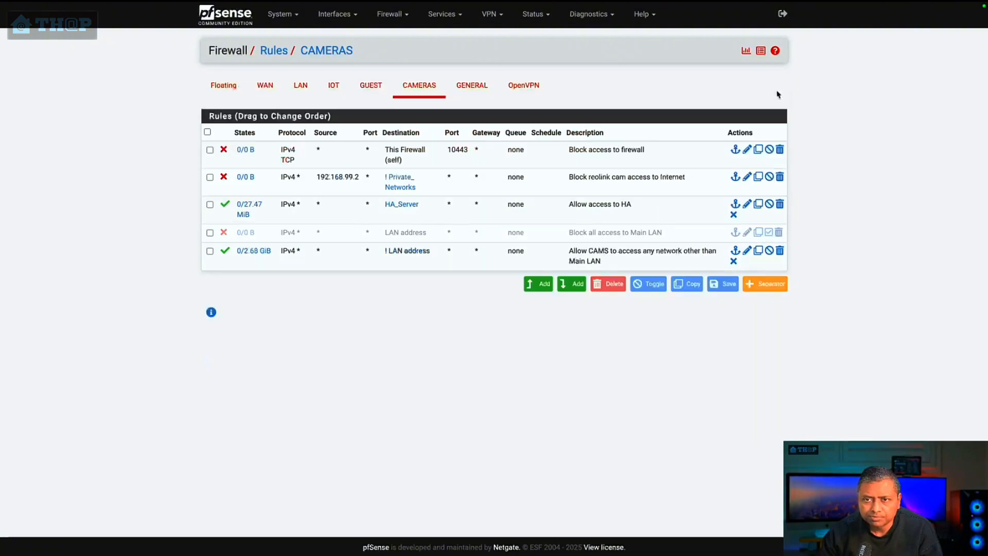
{"action": "mouse_move", "coordinate": [396, 180]}
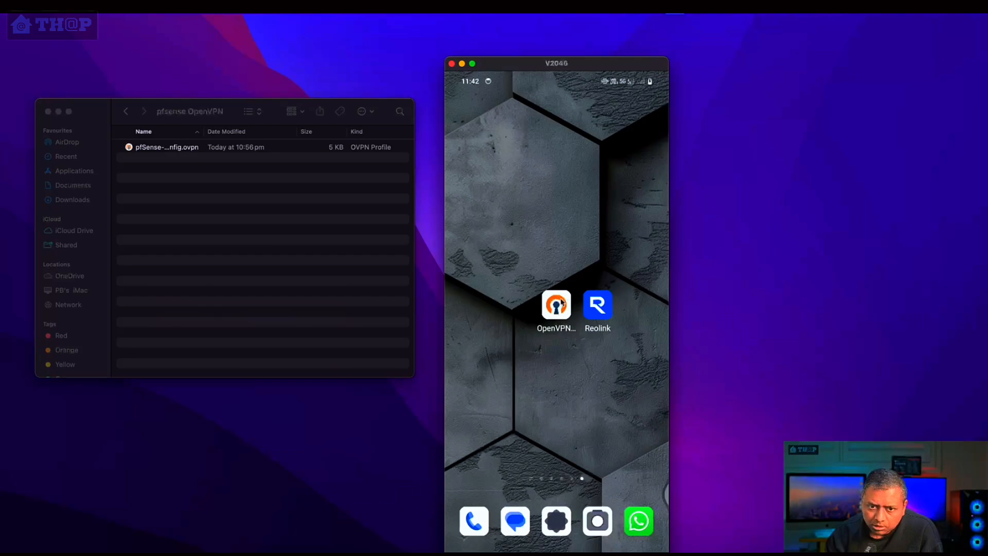
Step: Switch to the OpenVPN app on the phone and connect the PfSense server profile
{"action": "left_click", "coordinate": [556, 305]}
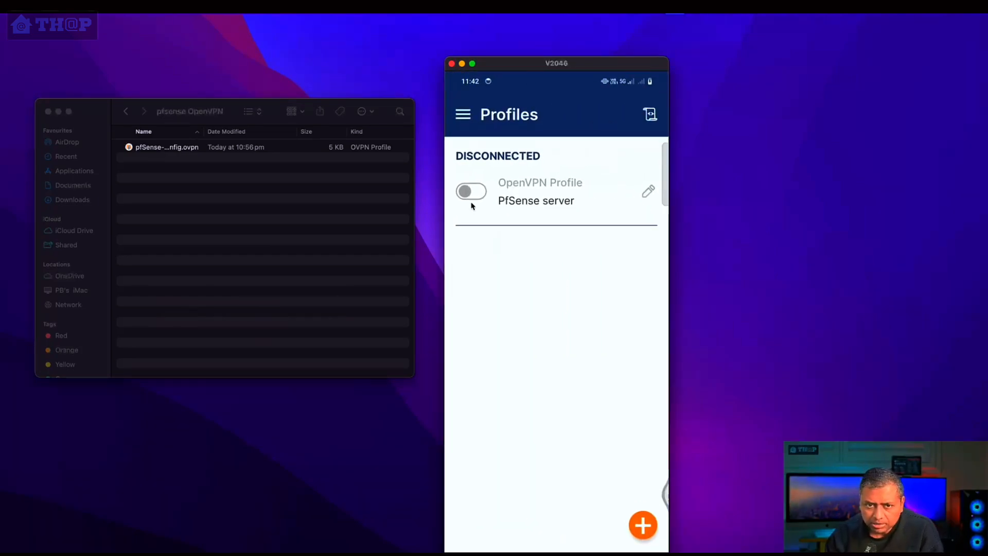
{"action": "left_click", "coordinate": [469, 192]}
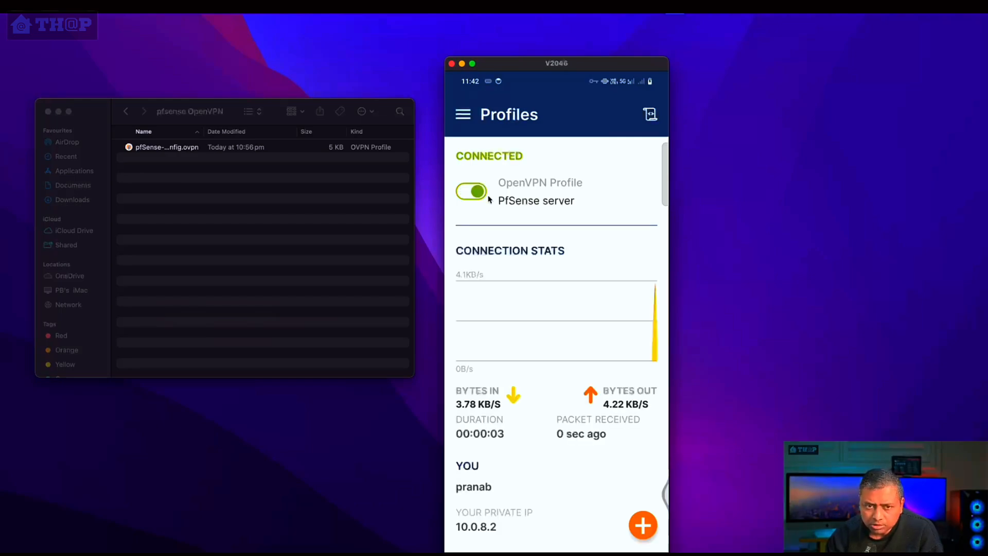
{"action": "left_click_drag", "start_coordinate": [574, 522], "coordinate": [579, 283]}
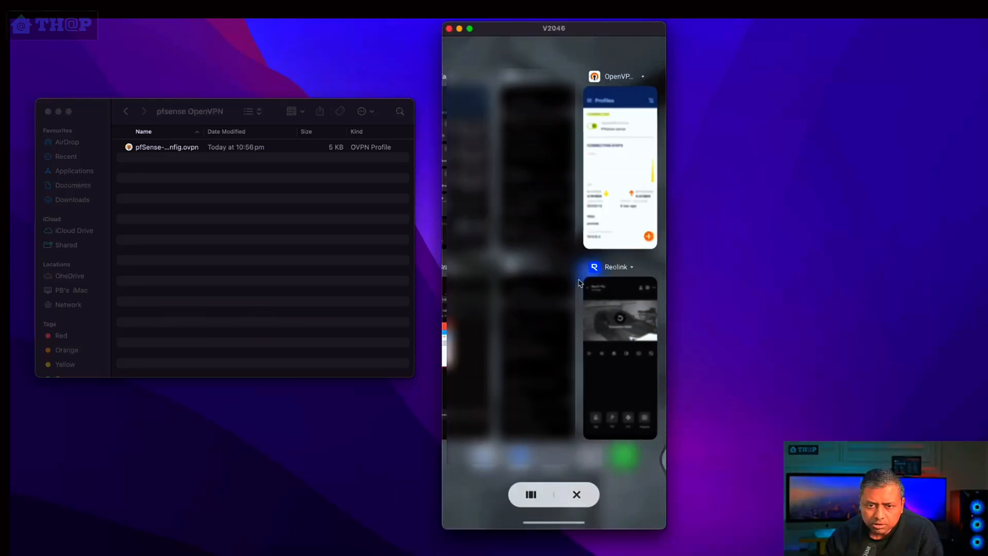
Step: Switch to the Reolink app and check the Reo E1 Pro camera's live view over the VPN
{"action": "left_click", "coordinate": [614, 297]}
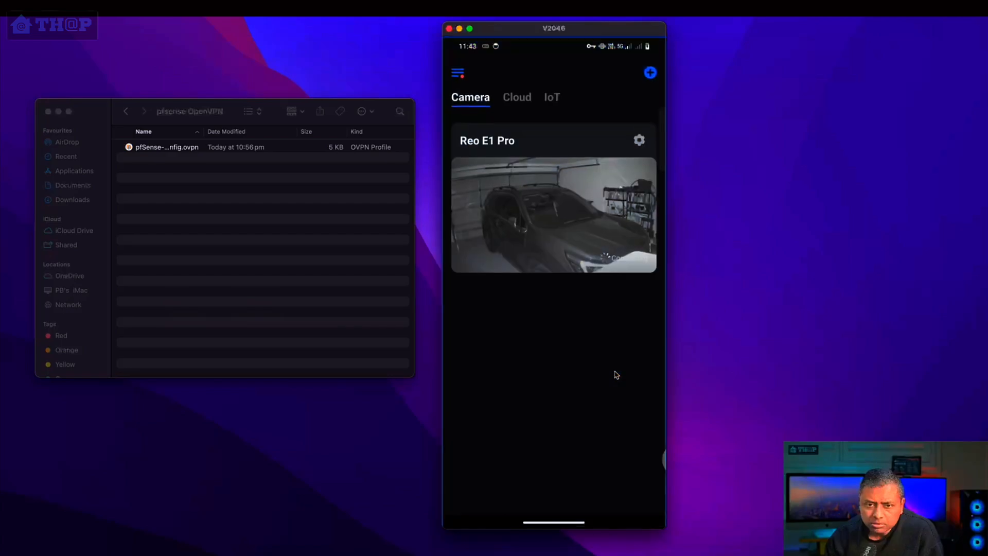
{"action": "left_click", "coordinate": [544, 208]}
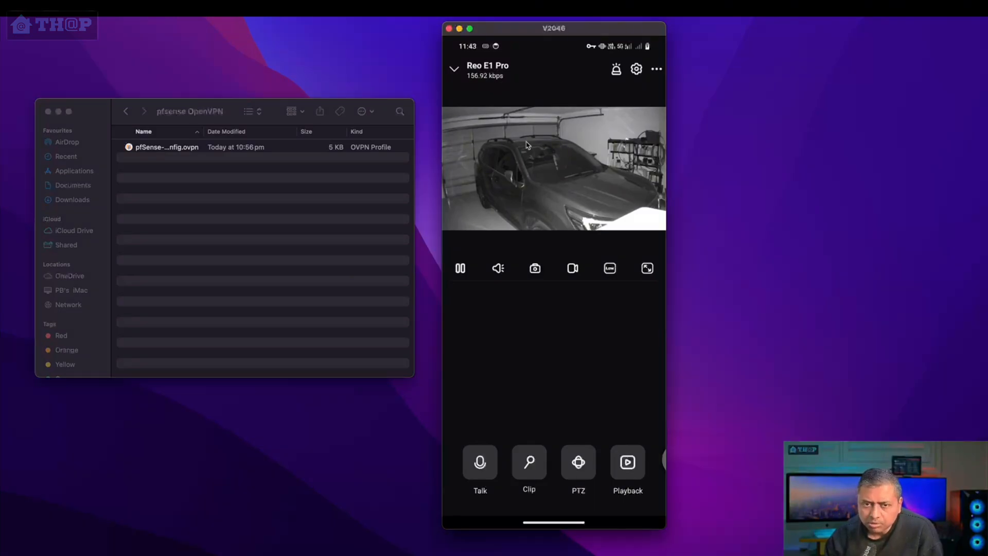
{"action": "left_click", "coordinate": [448, 29]}
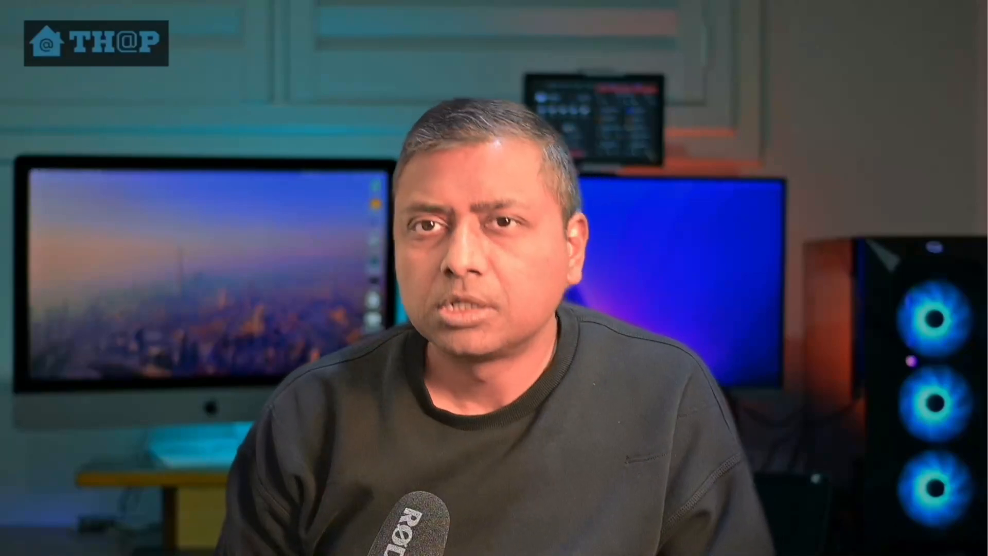